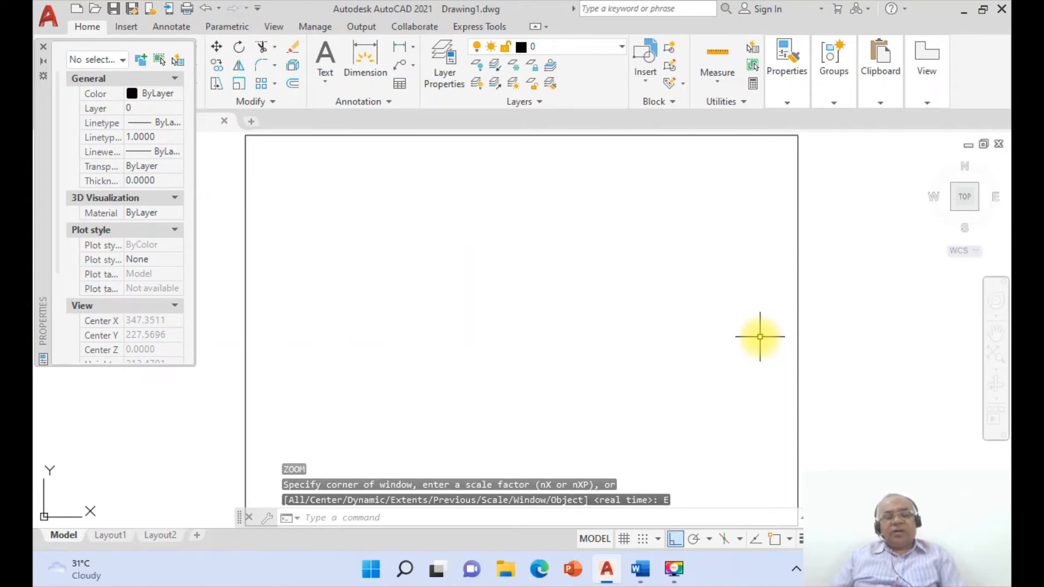
# Zoom out by a factor of .6X and window in on the upper part of the rectangular frame.
pyautogui.write('z')
pyautogui.press('Return')
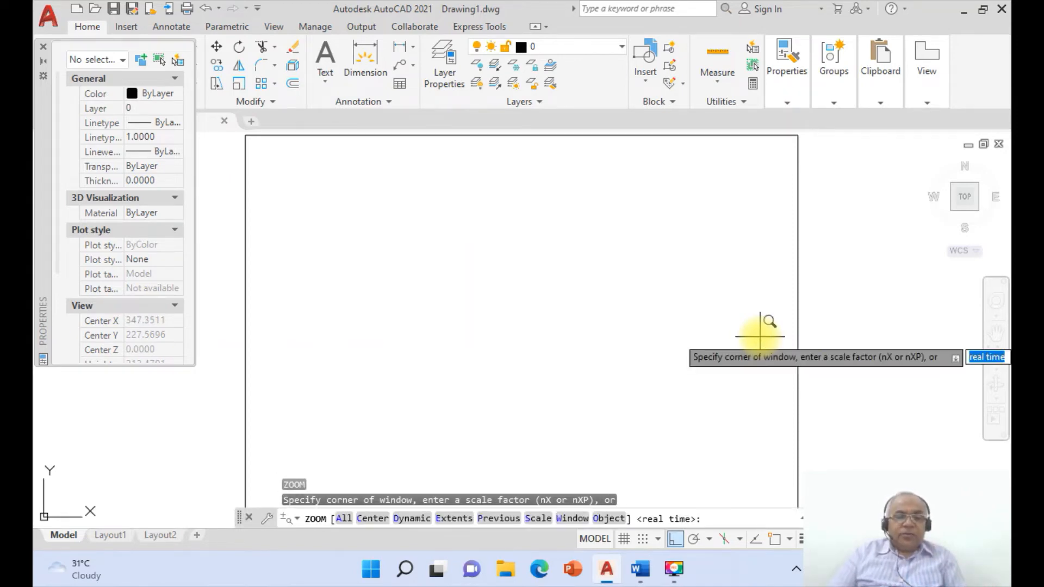
pyautogui.write('.6X')
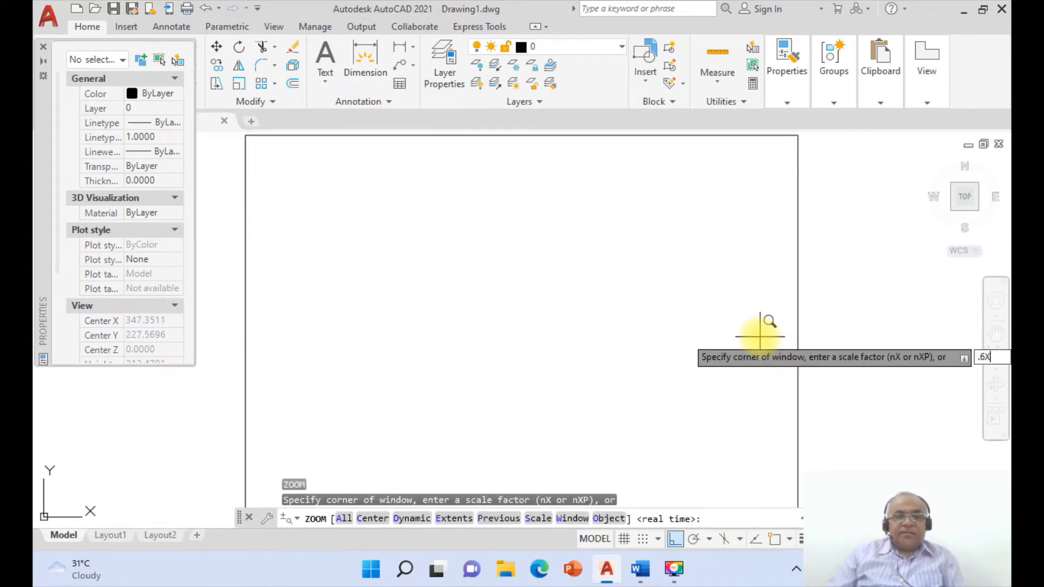
pyautogui.press('Return')
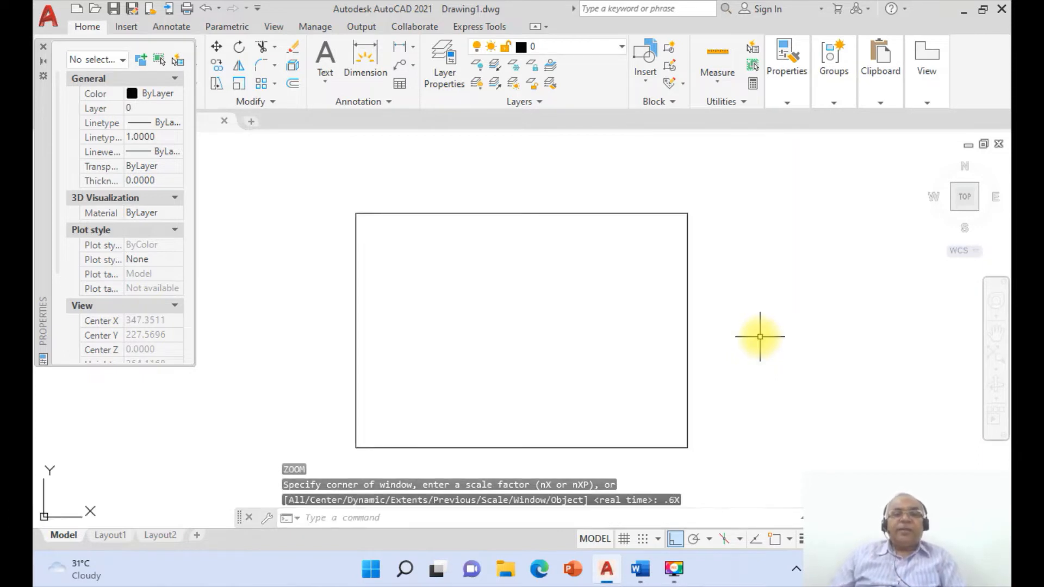
pyautogui.write('z')
pyautogui.press('Return')
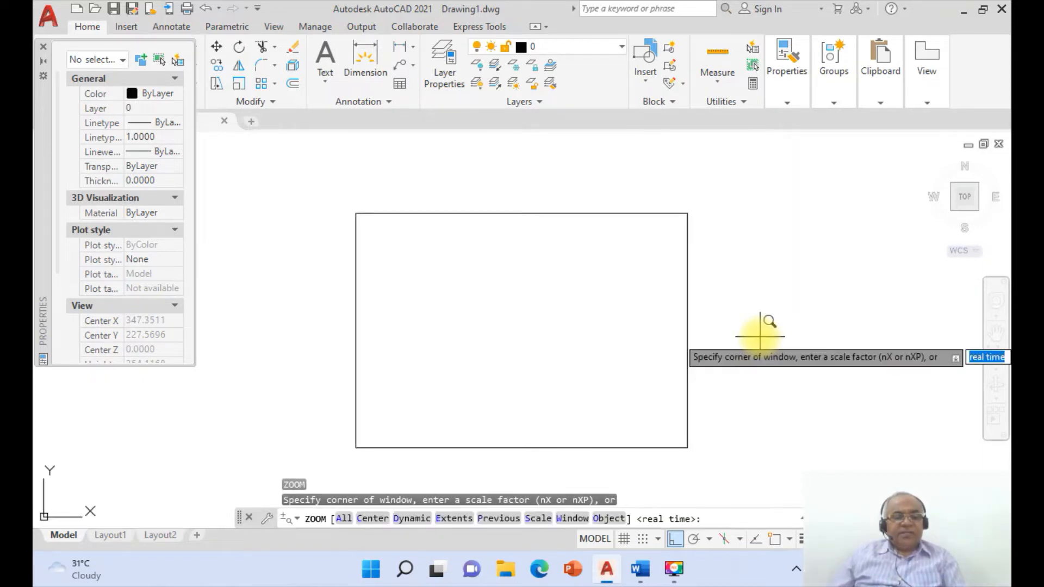
pyautogui.write('w')
pyautogui.press('Return')
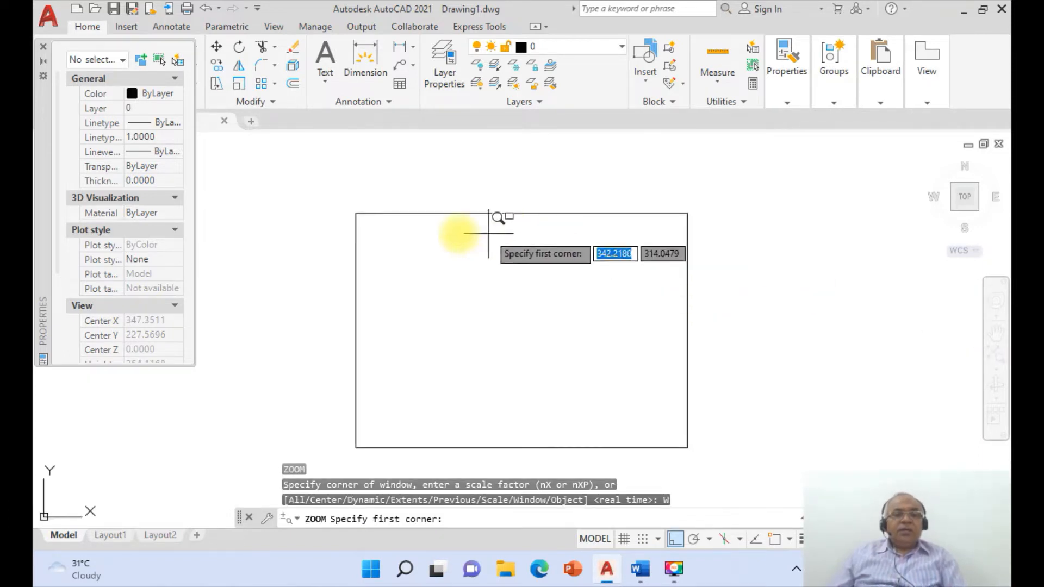
pyautogui.click(331, 200)
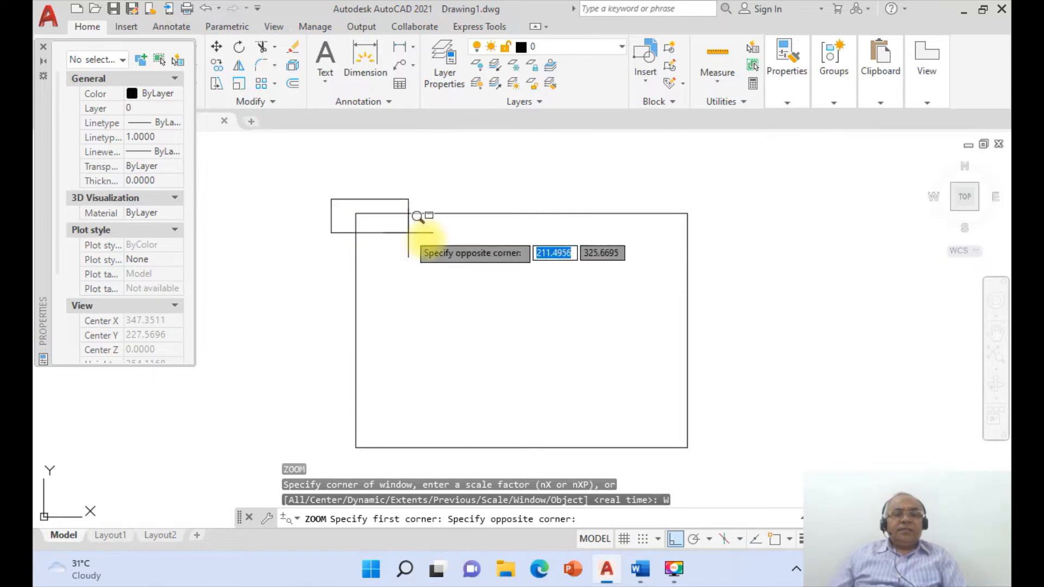
pyautogui.click(728, 350)
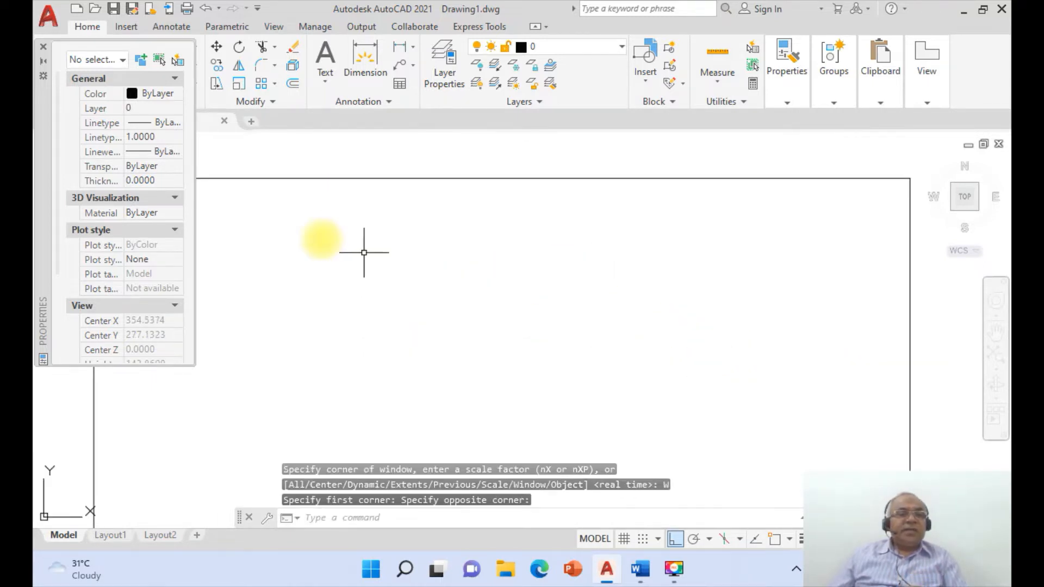
# Close the Properties palette and start a single-line text near the frame's upper-left corner with height 4 and rotation 0.
pyautogui.click(43, 47)
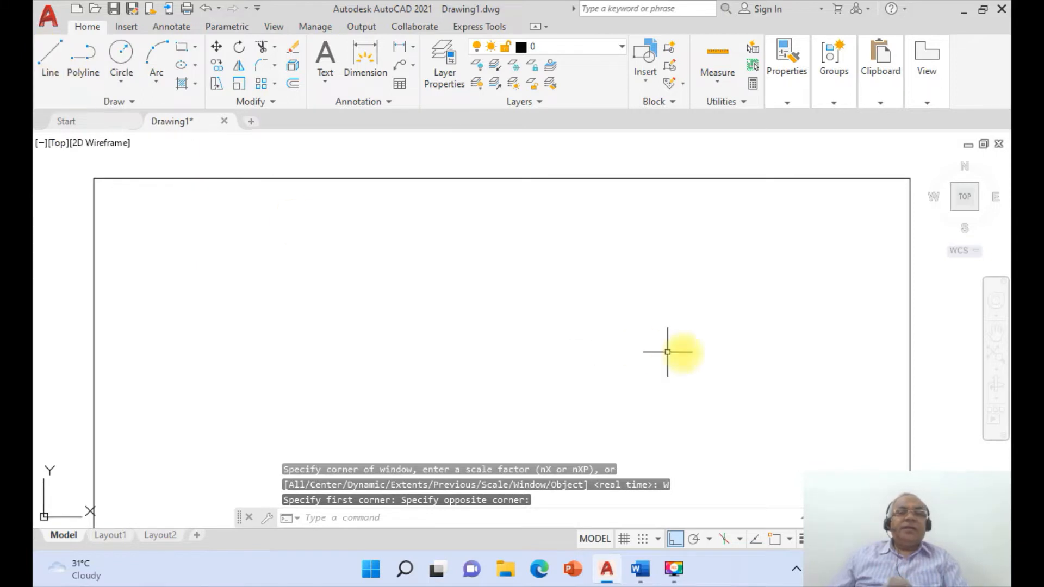
pyautogui.write('DT')
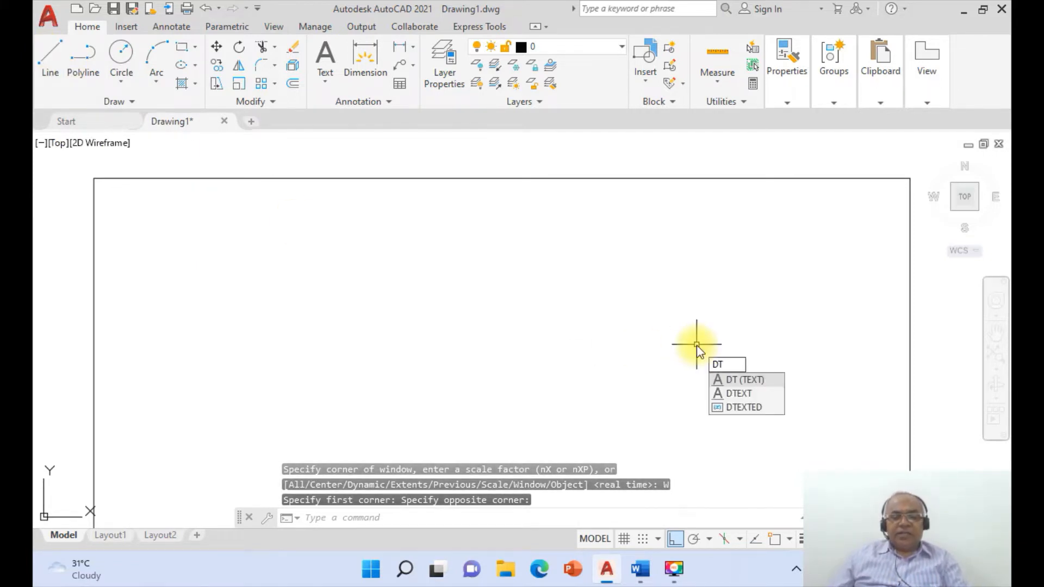
pyautogui.press('Return')
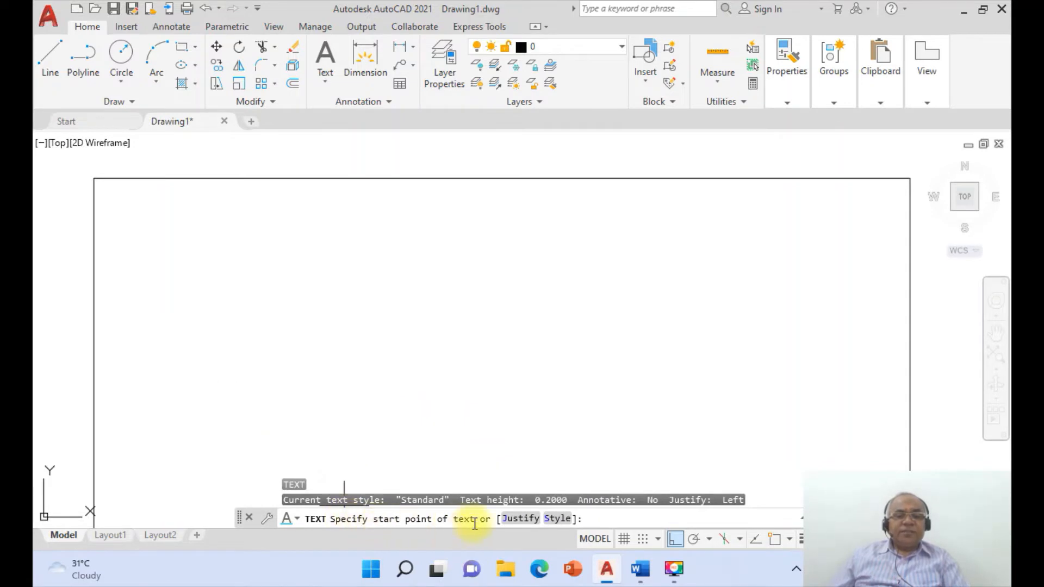
pyautogui.click(110, 212)
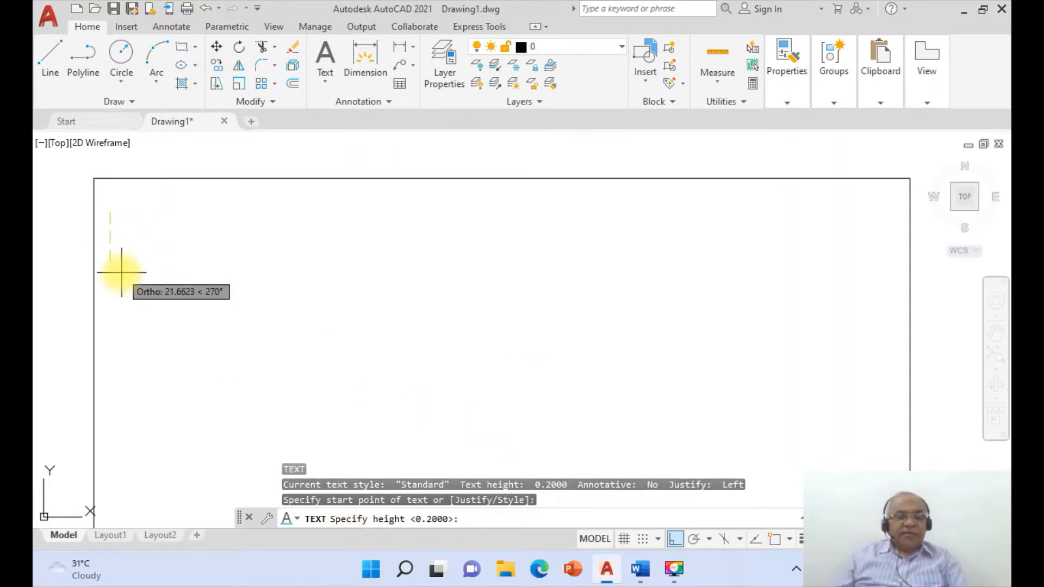
pyautogui.write('4')
pyautogui.press('Return')
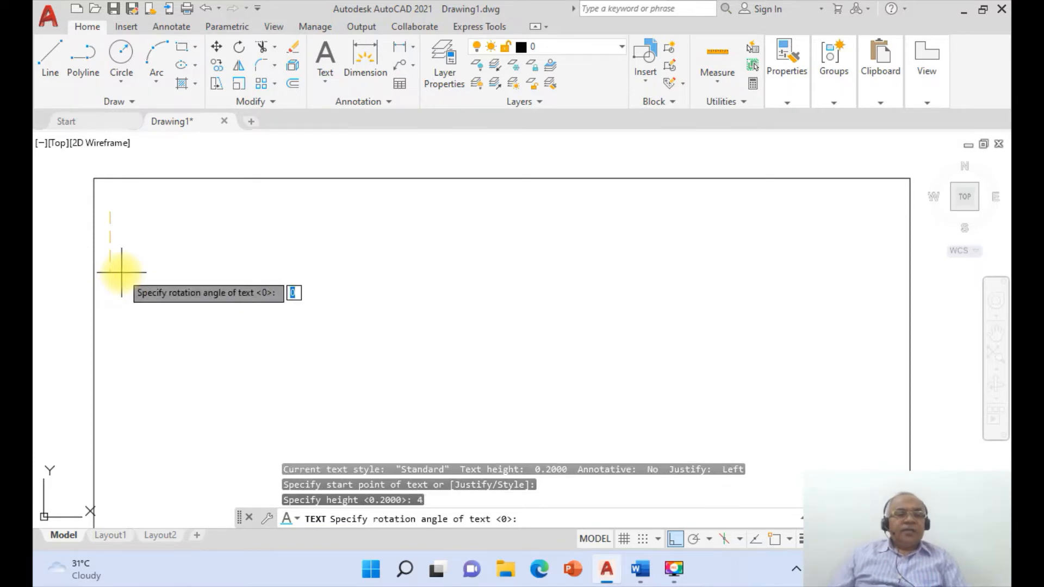
pyautogui.press('Return')
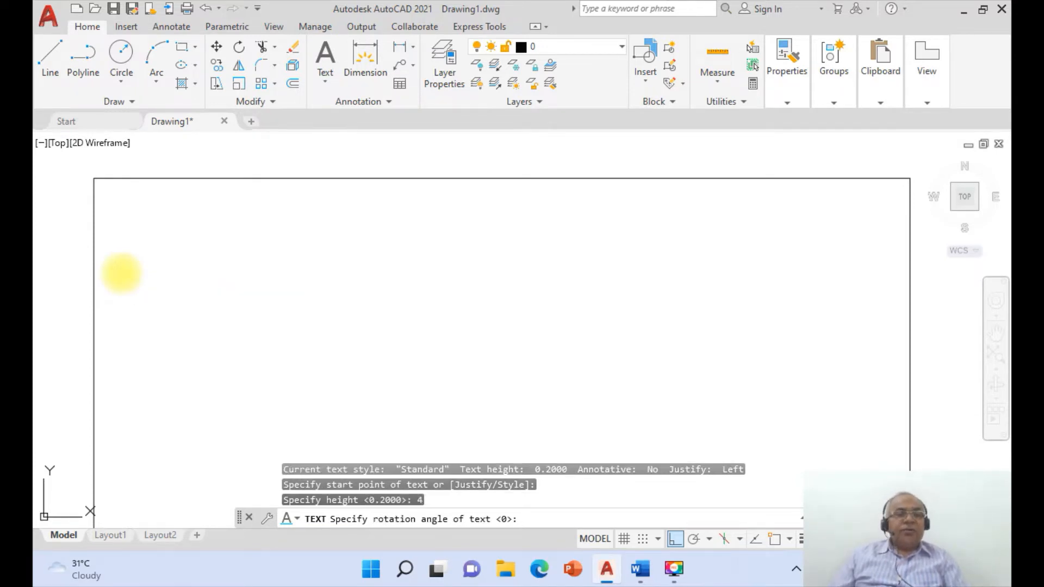
# Consult problem 5 in the Word document and write "5) A point is lying on HP, 20 mm behind VP" in the AutoCAD text.
pyautogui.click(640, 569)
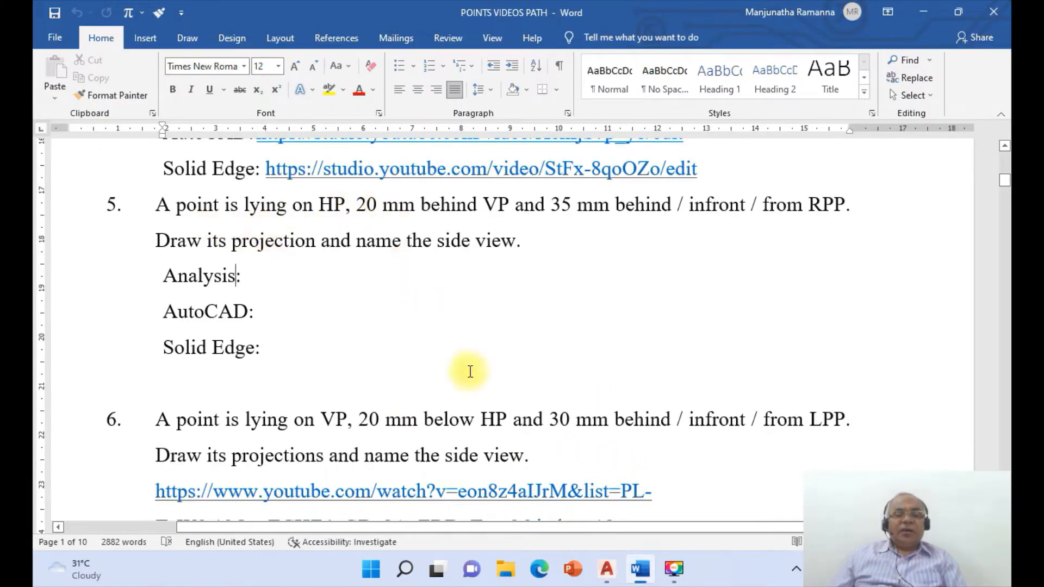
pyautogui.click(609, 571)
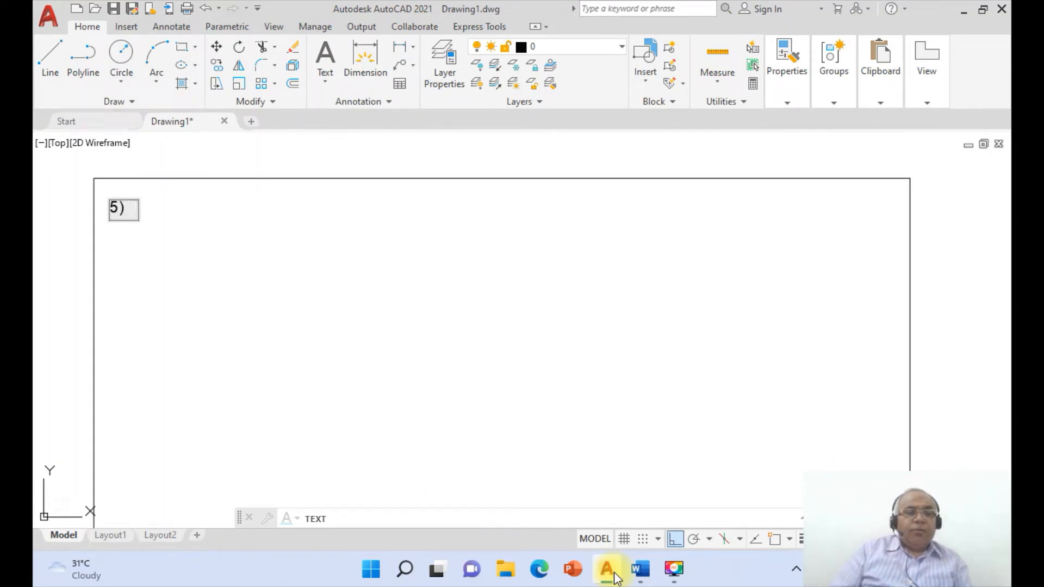
pyautogui.write('oint is')
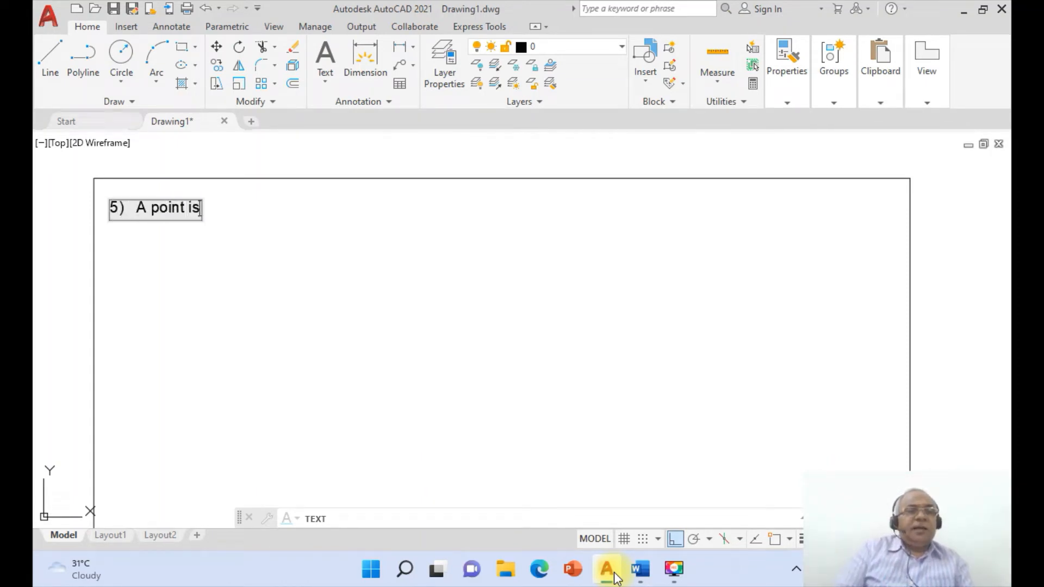
pyautogui.write(' lying on HP,')
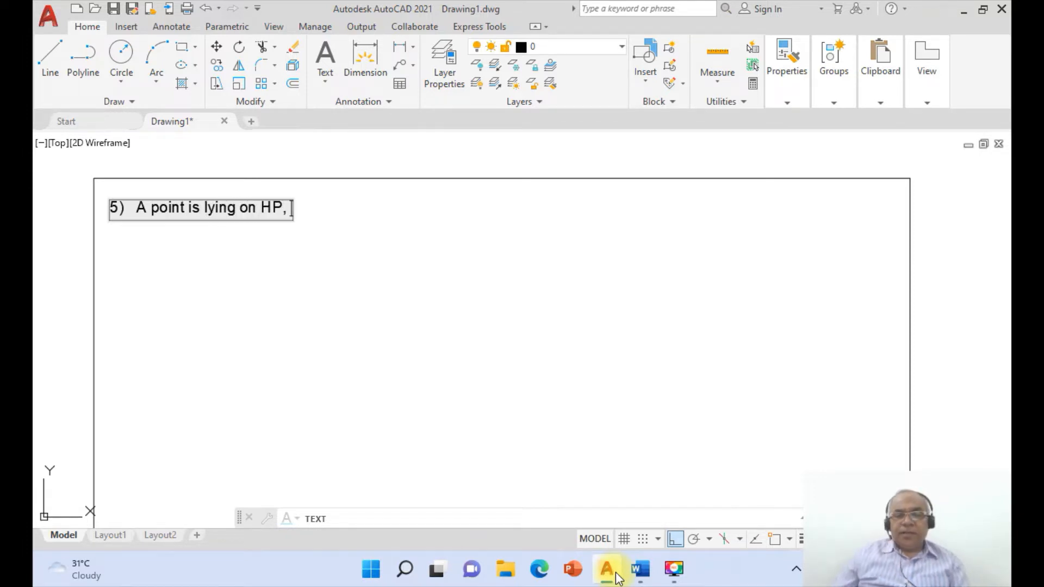
pyautogui.click(644, 576)
pyautogui.click(614, 577)
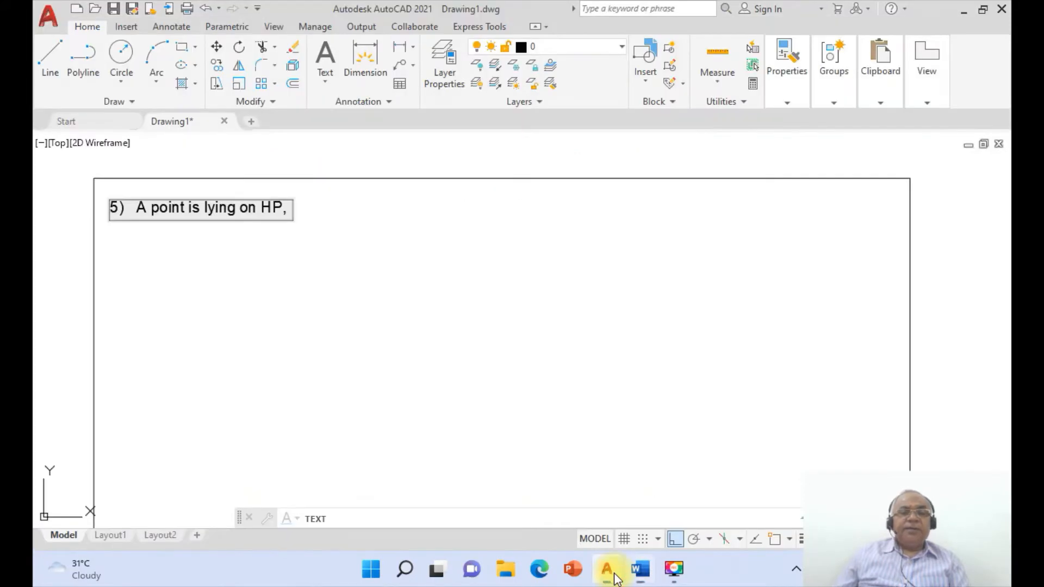
pyautogui.write('20')
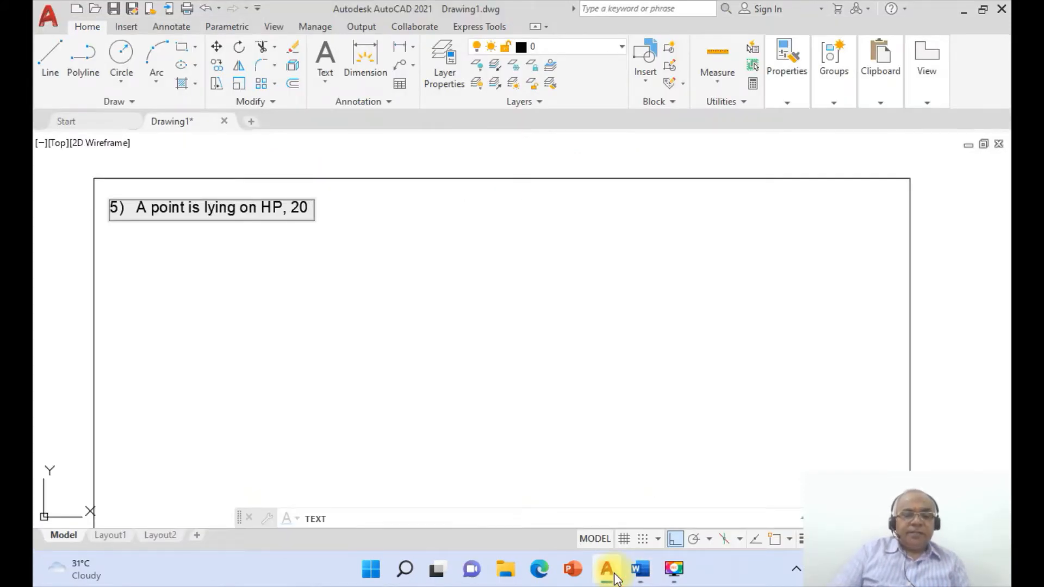
pyautogui.write(' mm behind VP')
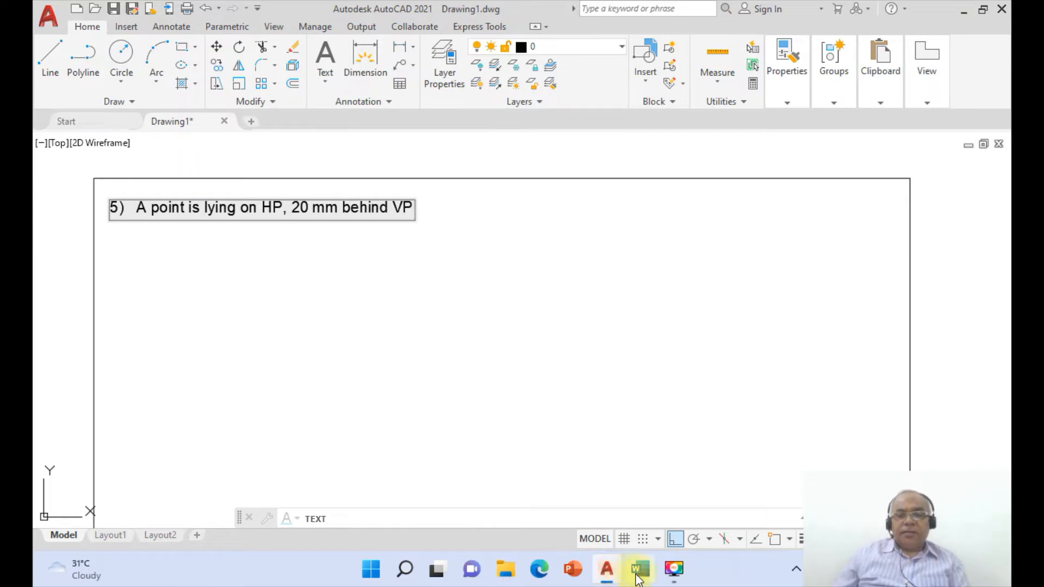
# Check the wording in Word and continue the AutoCAD text with "and 35 mm behind / infront / from RPP.".
pyautogui.click(639, 577)
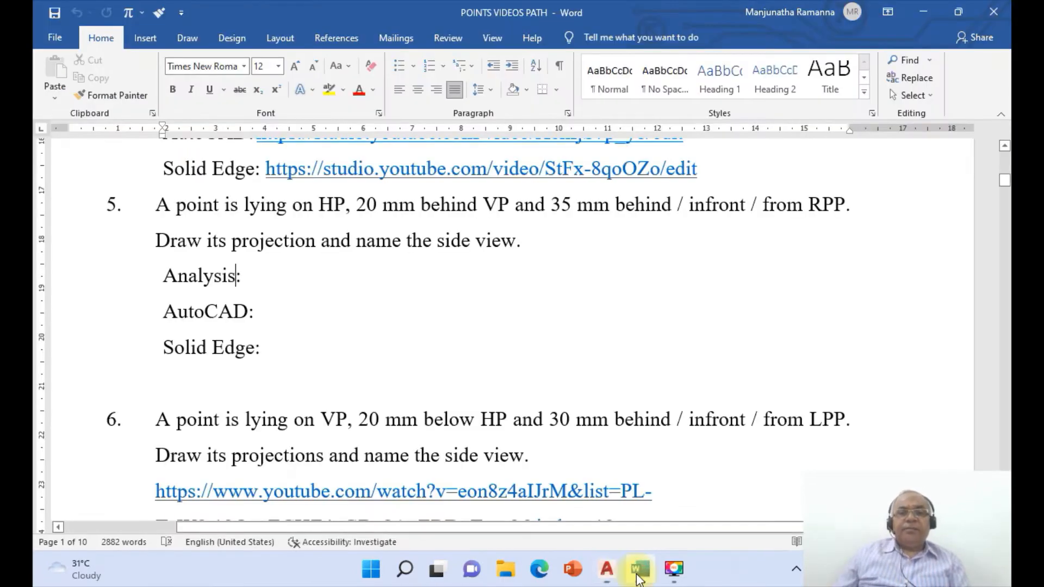
pyautogui.click(607, 571)
pyautogui.write('and ')
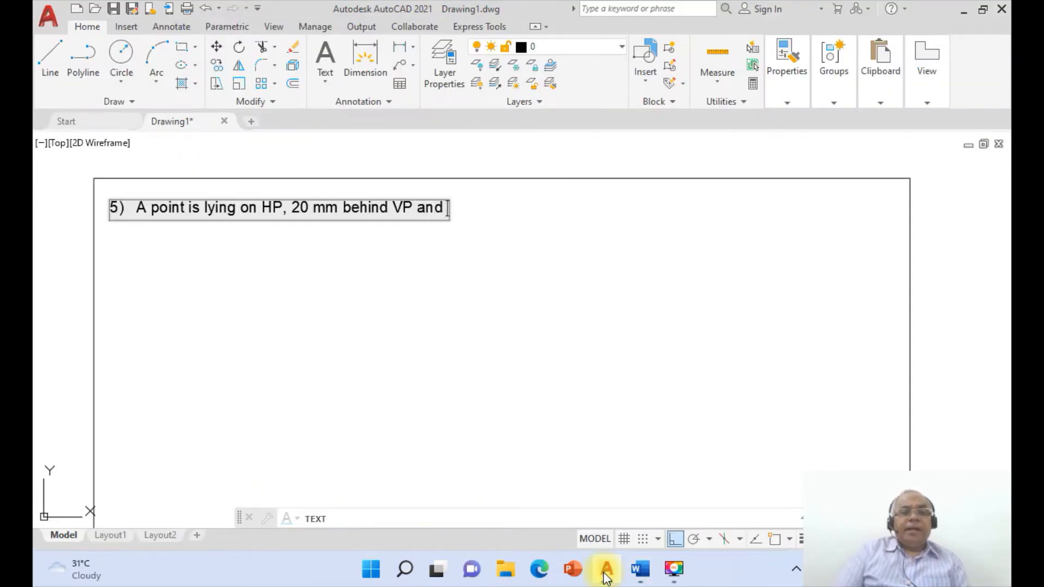
pyautogui.write('35 mm beh')
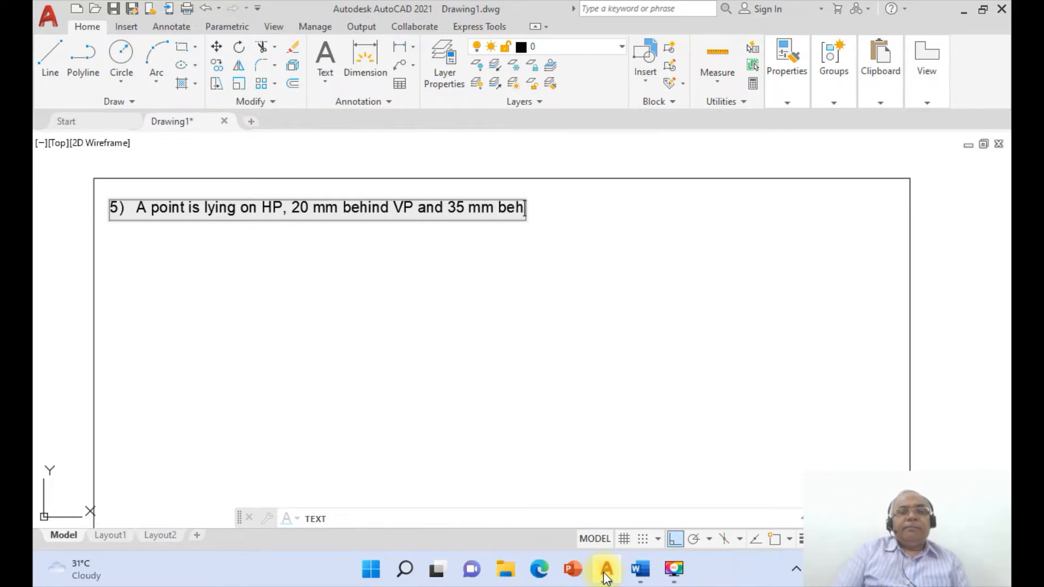
pyautogui.write('ind / inf')
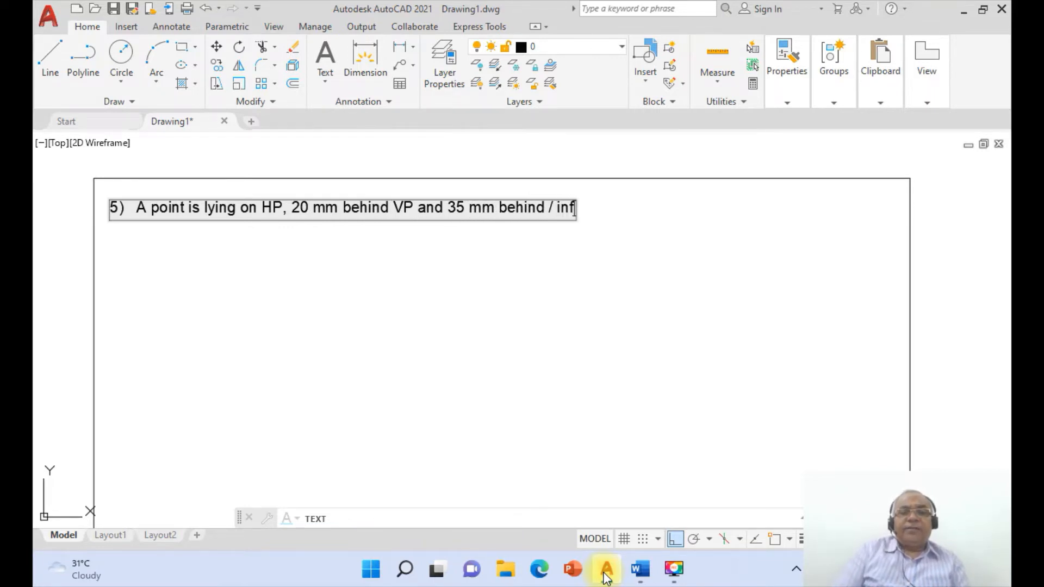
pyautogui.write('ront / ')
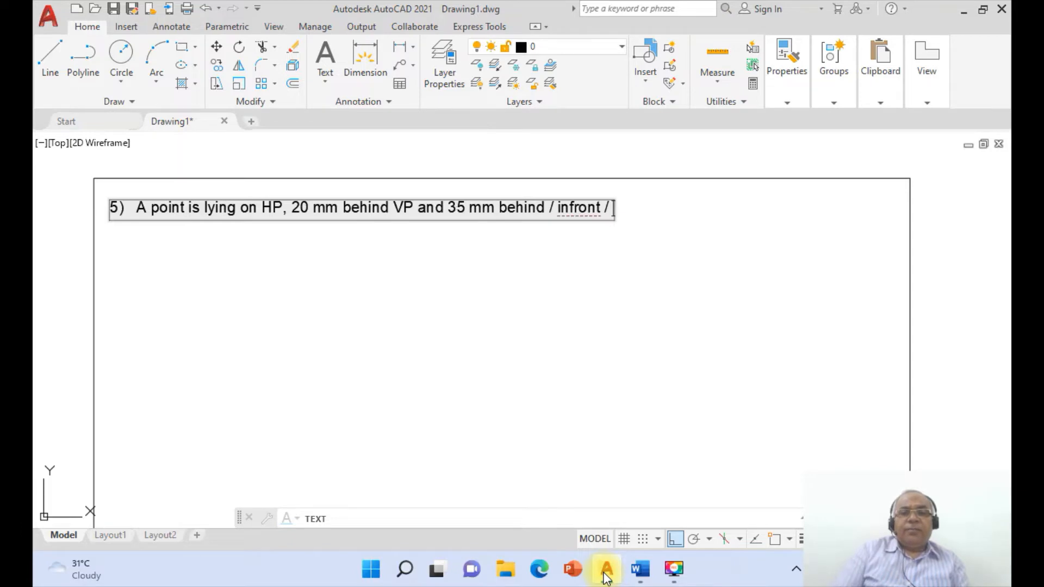
pyautogui.write('from RPP.')
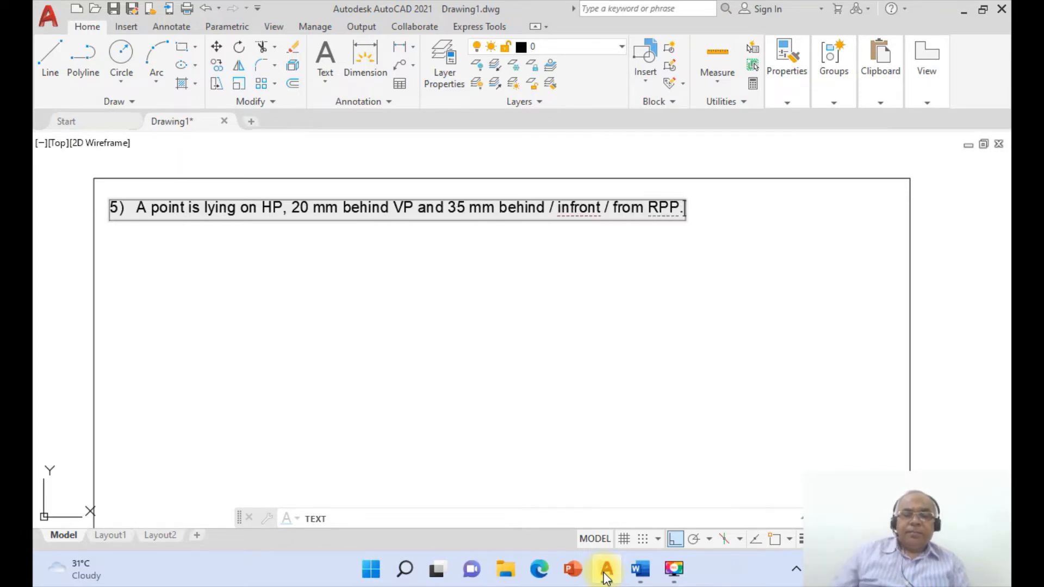
# Check the last sentence in Word and finish the AutoCAD text with "Draw its projections and name the side view.", wrapping after "name".
pyautogui.click(641, 569)
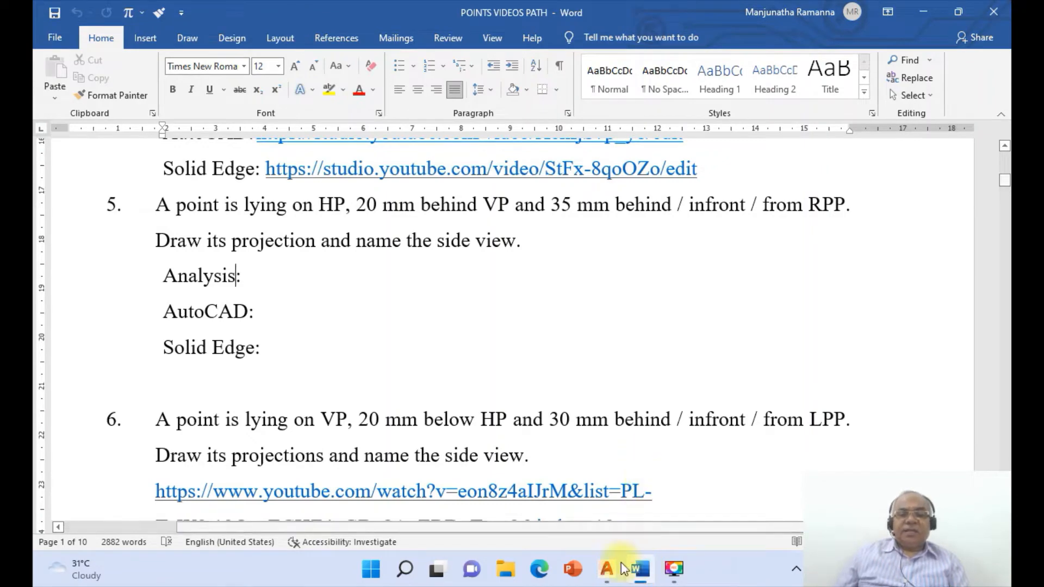
pyautogui.click(607, 570)
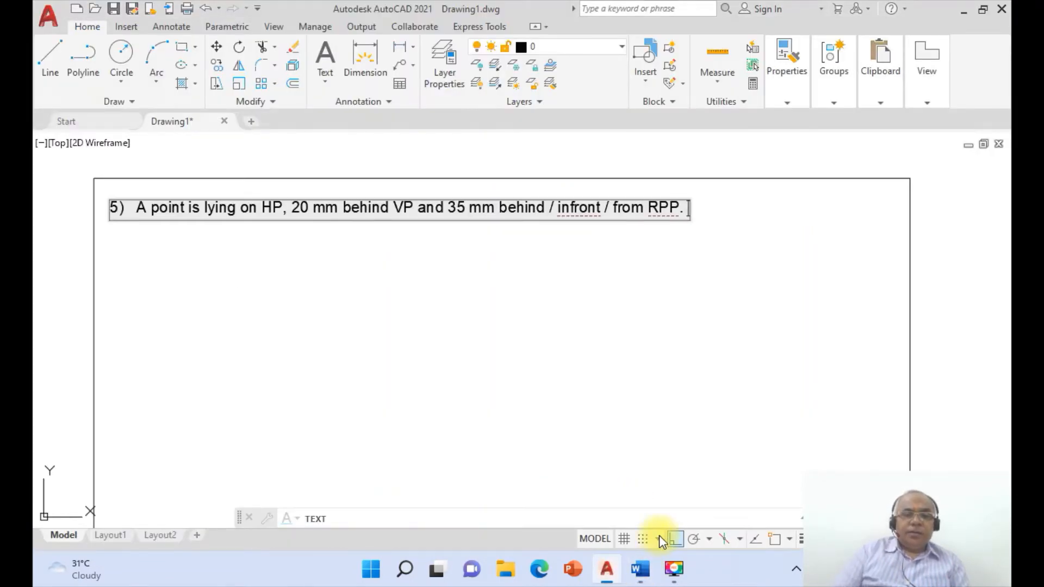
pyautogui.write('dR')
pyautogui.press('BackSpace')
pyautogui.press('BackSpace')
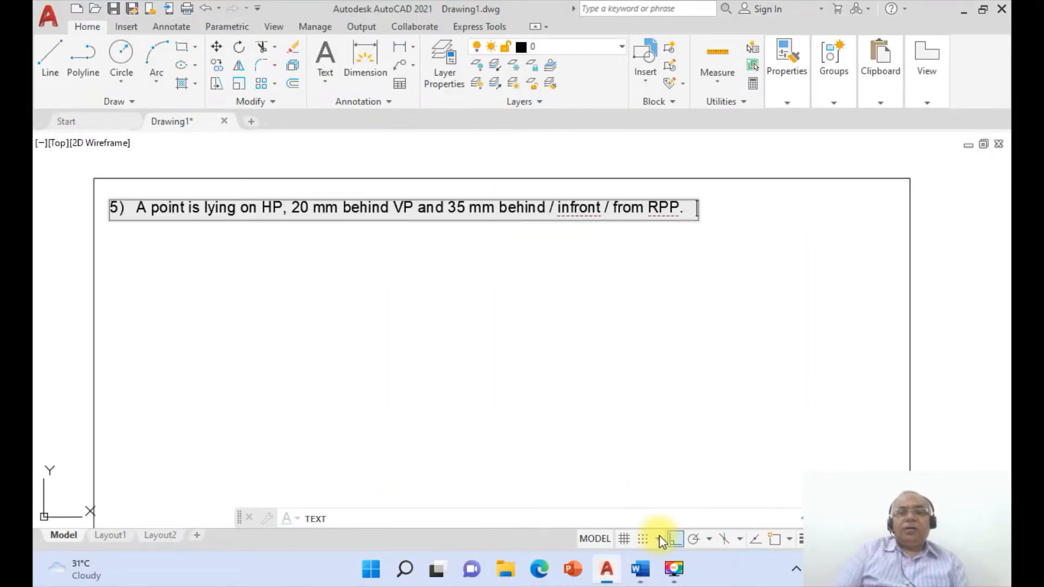
pyautogui.write('Draw its')
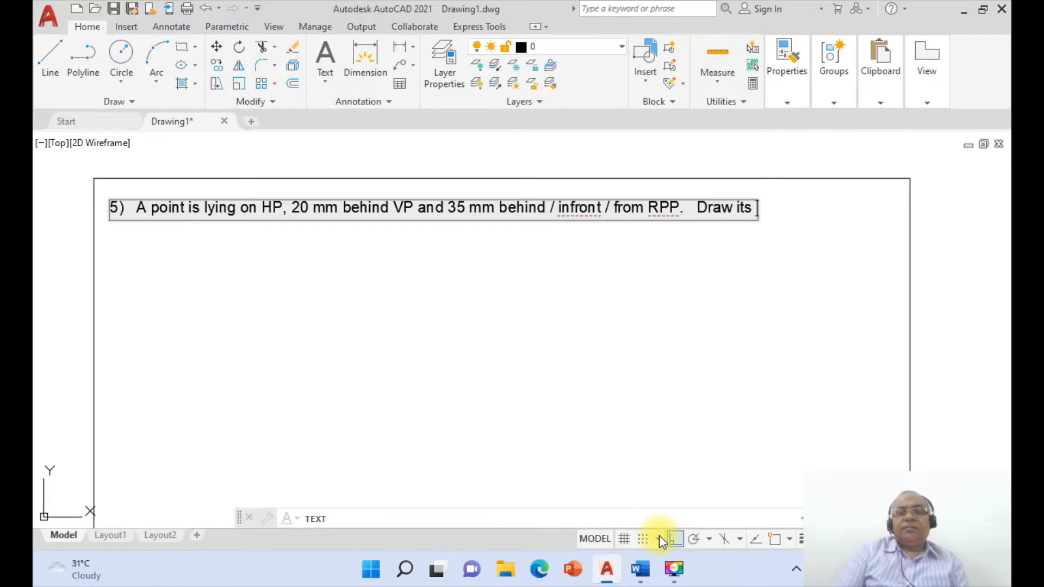
pyautogui.write(' projections and name')
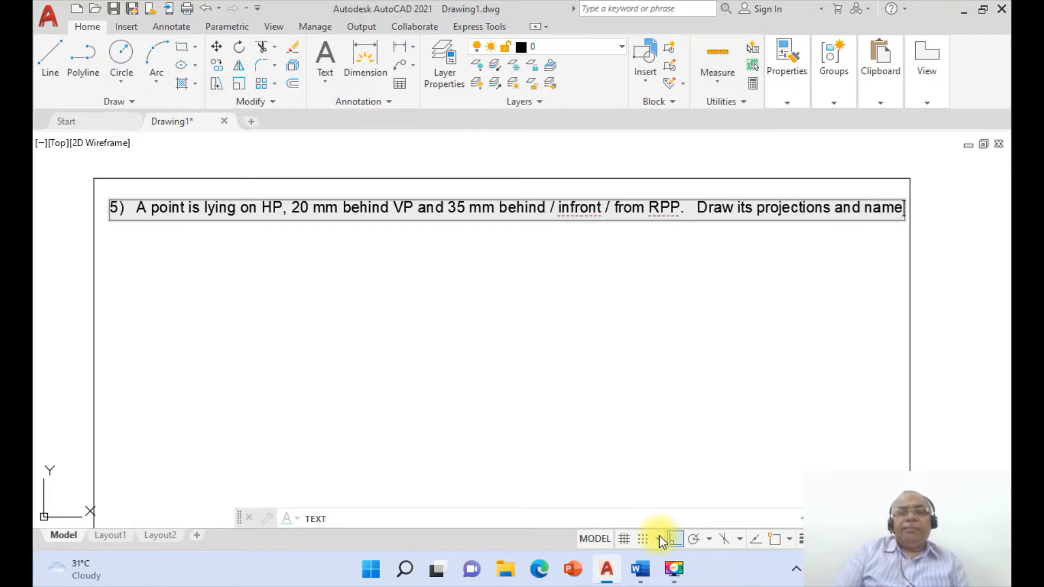
pyautogui.press('Return')
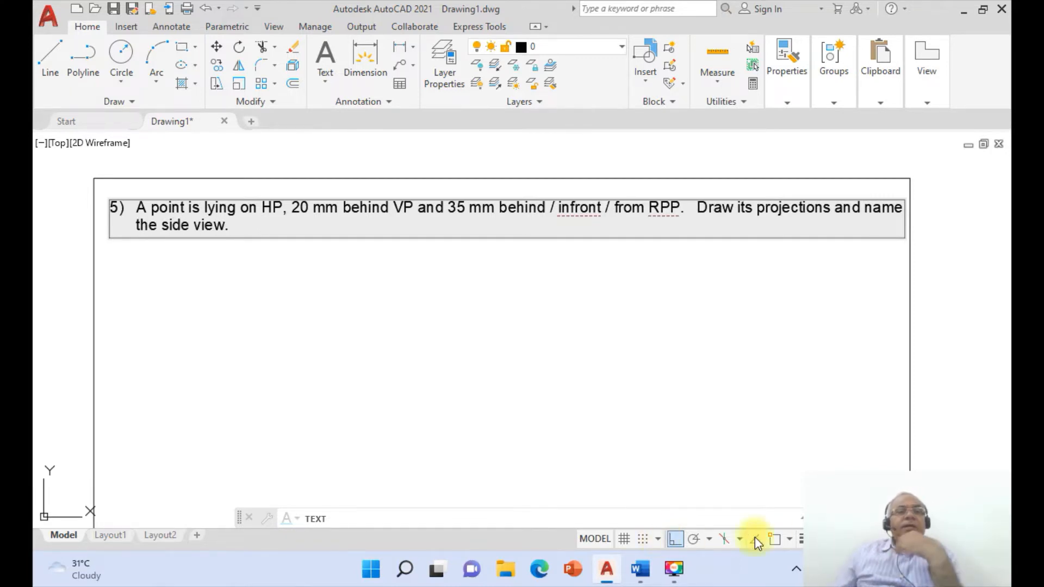
pyautogui.press('Return')
pyautogui.press('Return')
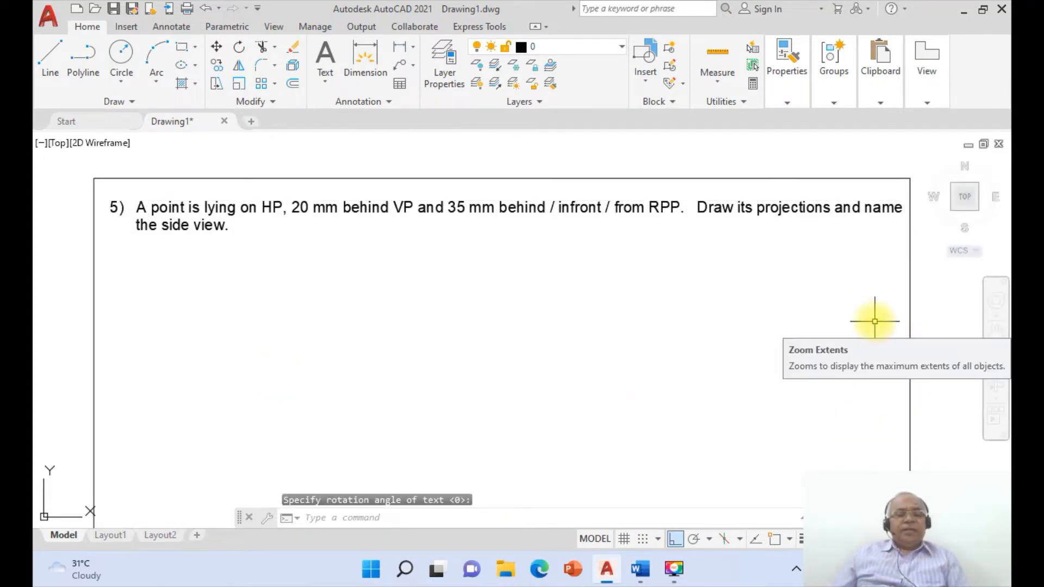
# Restore the previous zoom view to show the whole frame with the problem text.
pyautogui.write('z')
pyautogui.press('Return')
pyautogui.write('p')
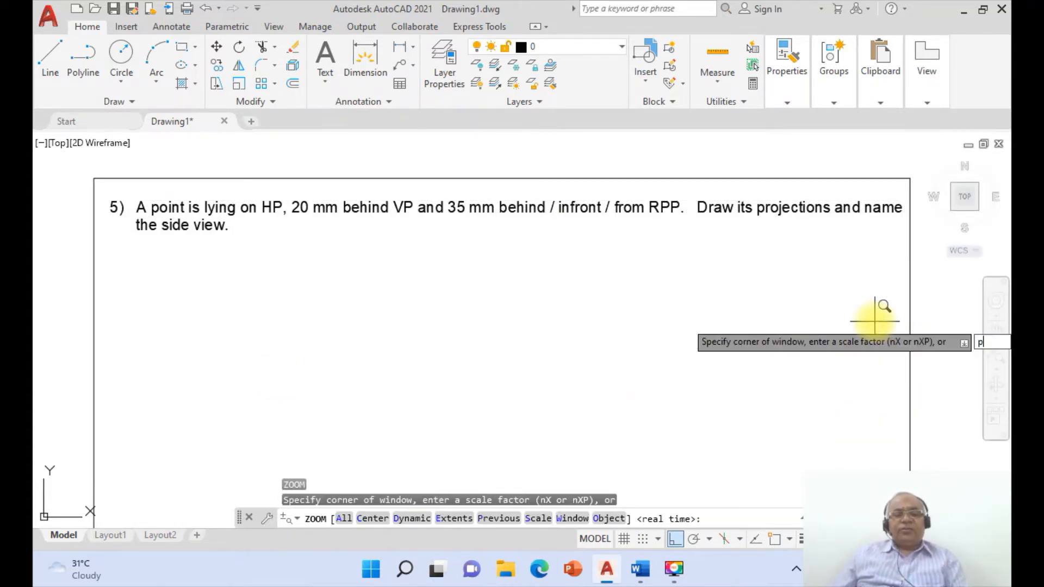
pyautogui.press('Return')
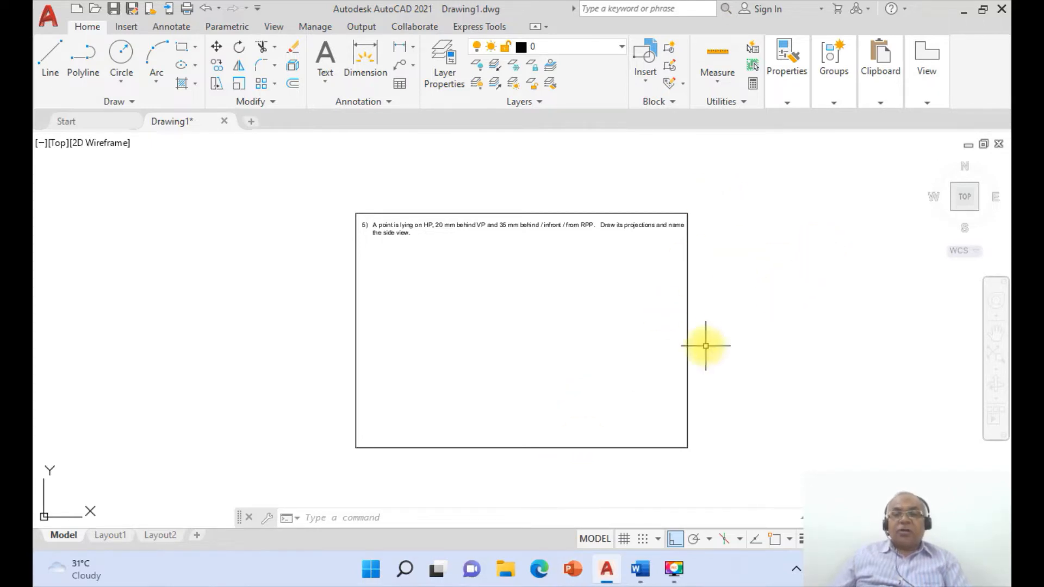
# Minimize the AutoCAD and Word windows and open the DATA (D:) drive in File Explorer.
pyautogui.click(962, 13)
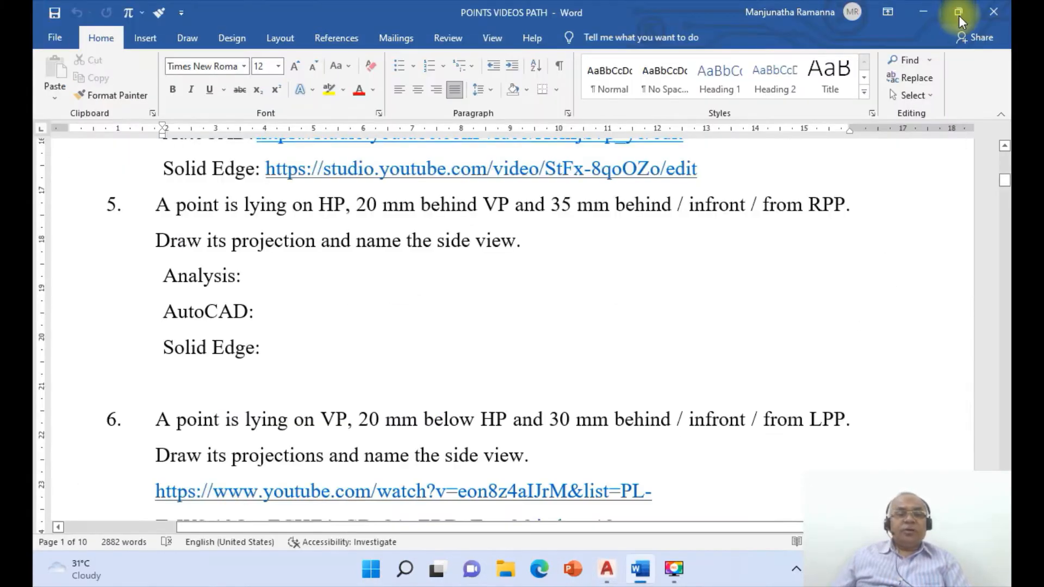
pyautogui.click(927, 8)
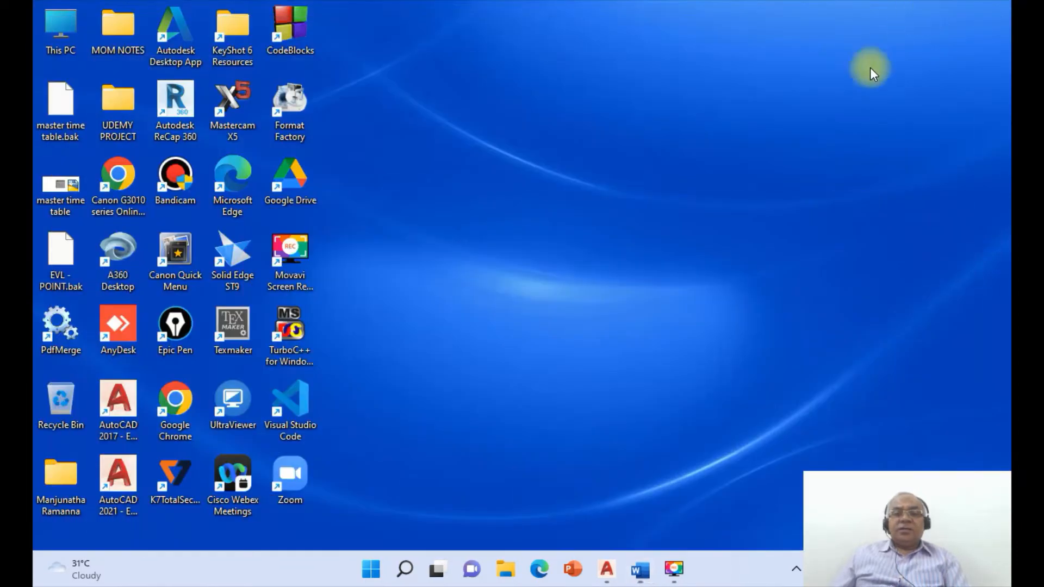
pyautogui.click(510, 575)
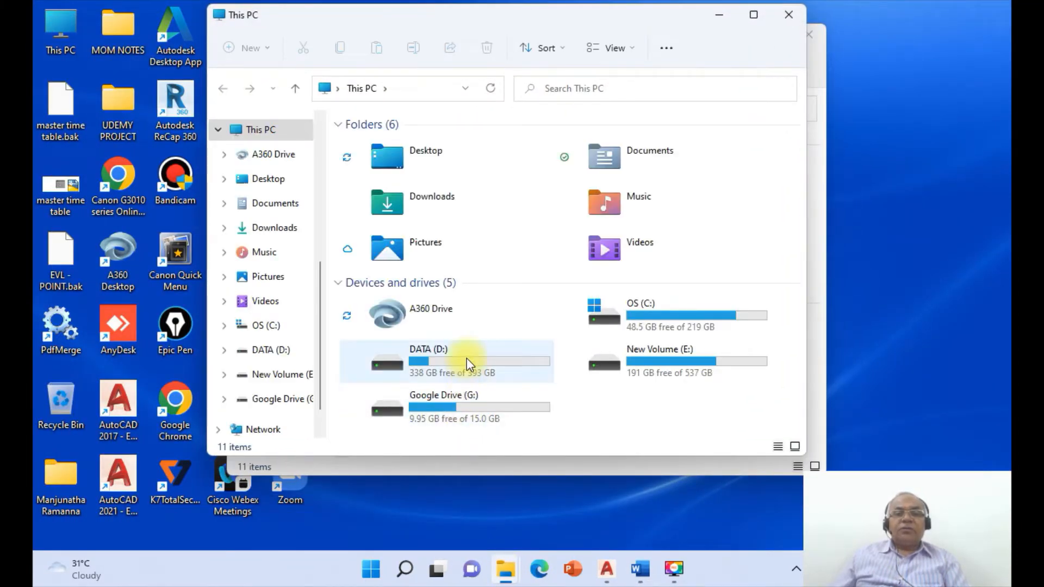
pyautogui.click(458, 366)
pyautogui.doubleClick(457, 365)
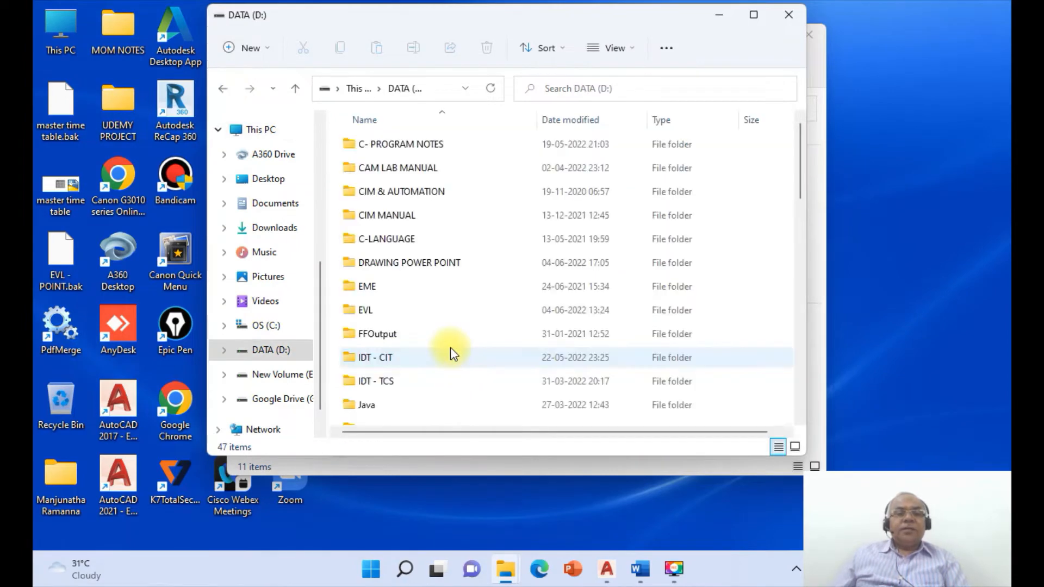
pyautogui.click(378, 309)
pyautogui.doubleClick(378, 310)
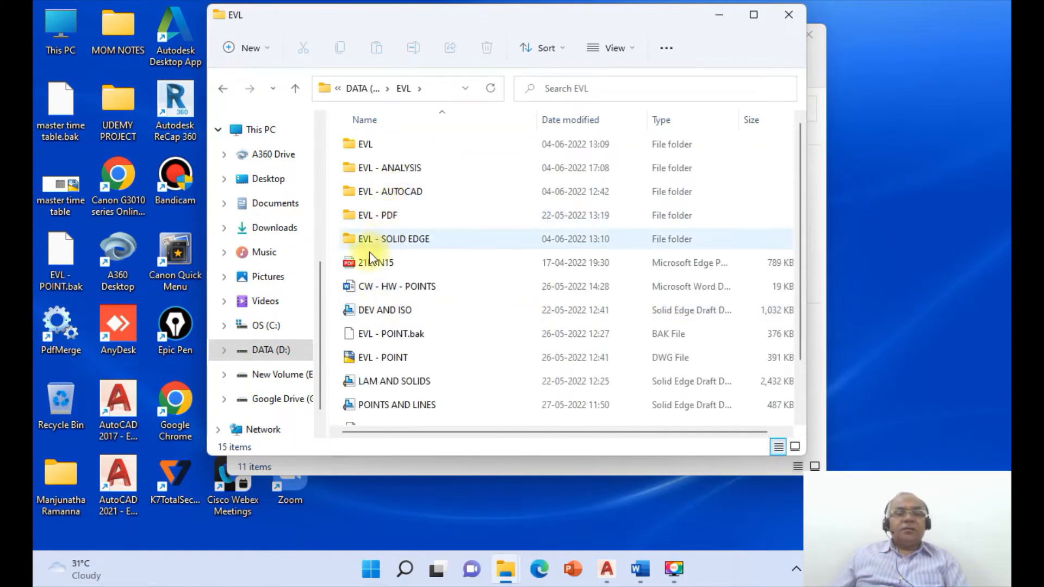
pyautogui.click(223, 90)
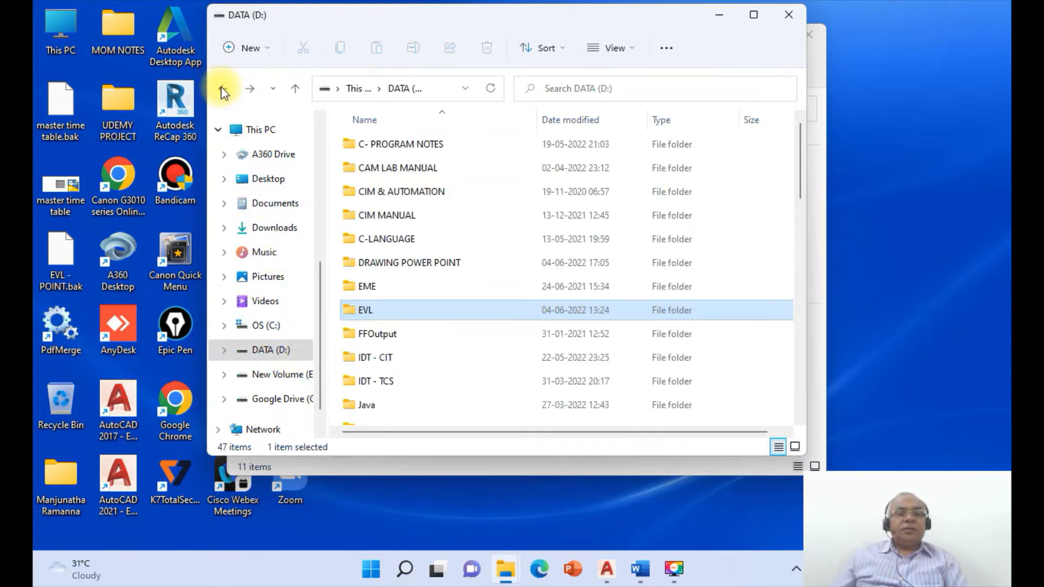
# Open the presentation "1.2 PROBLEMS ON POINTS" from the DRAWING POWER POINT folder.
pyautogui.click(431, 267)
pyautogui.doubleClick(431, 263)
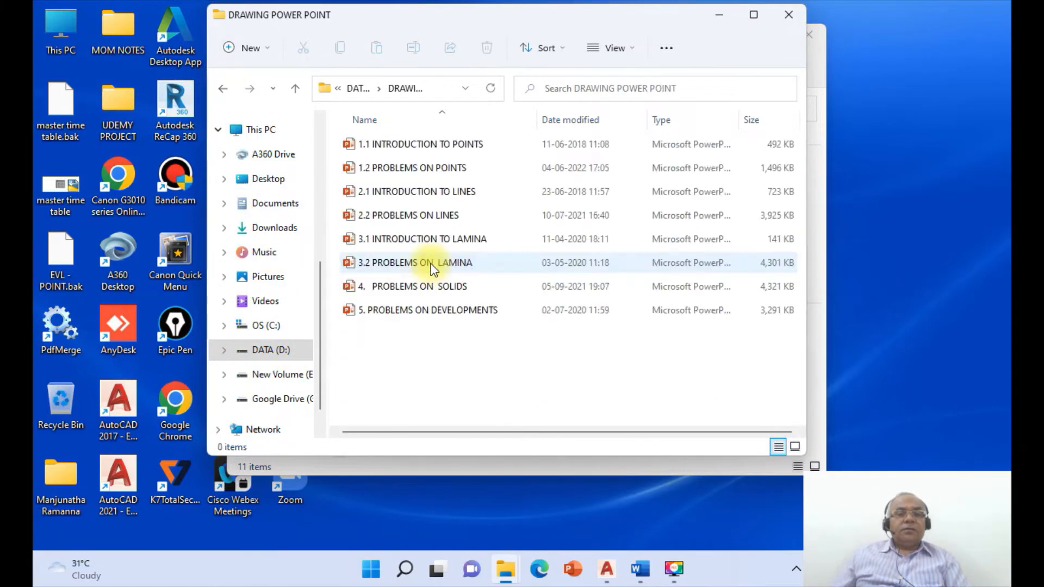
pyautogui.click(427, 169)
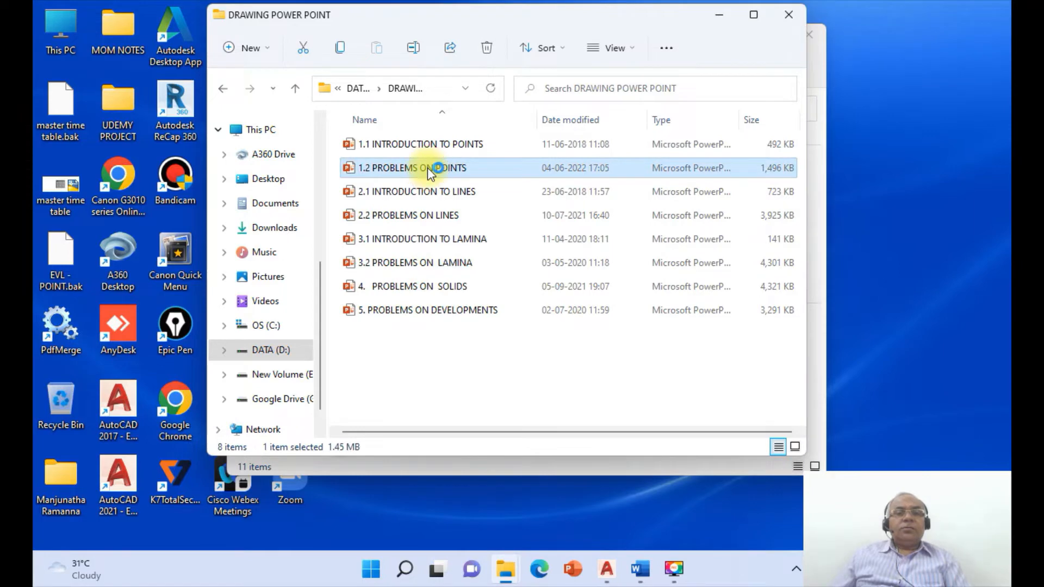
pyautogui.doubleClick(428, 167)
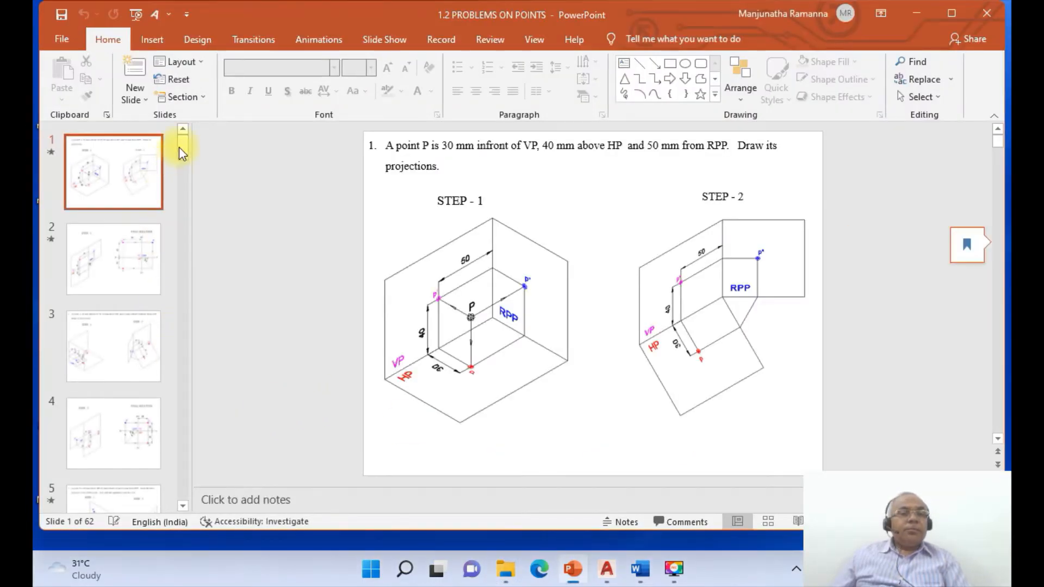
# Find slide 23, with the point 20 mm behind VP and lying on HP, and examine its final solution.
pyautogui.moveTo(181, 147); pyautogui.dragTo(181, 221)
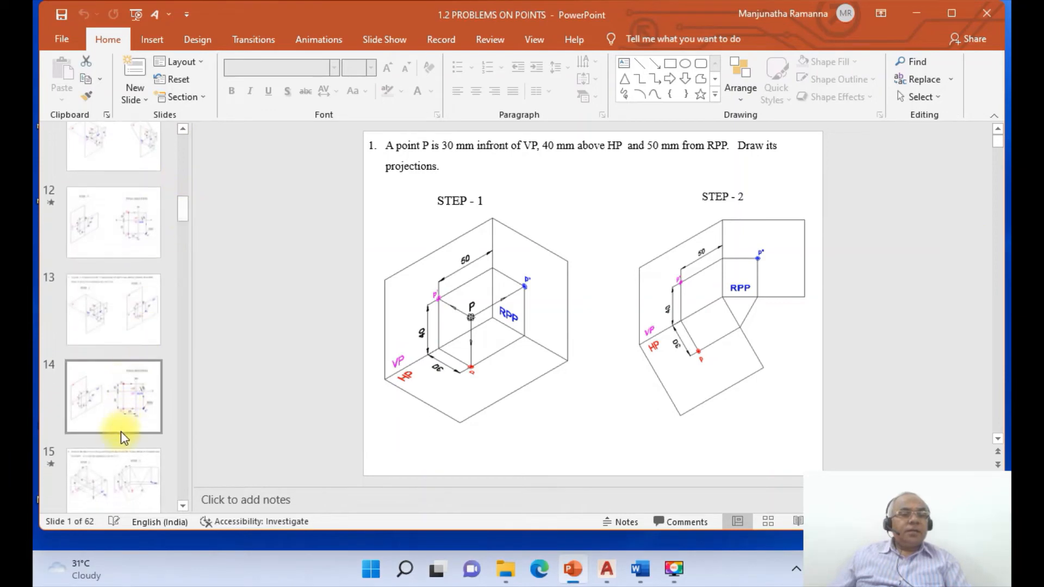
pyautogui.scroll(-3, 121, 431)
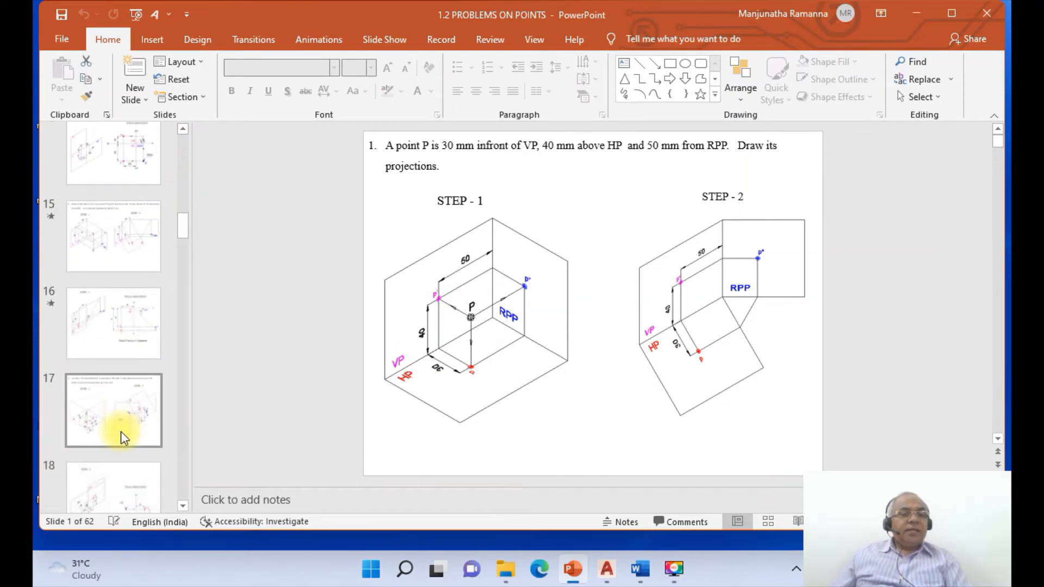
pyautogui.scroll(-5, 121, 432)
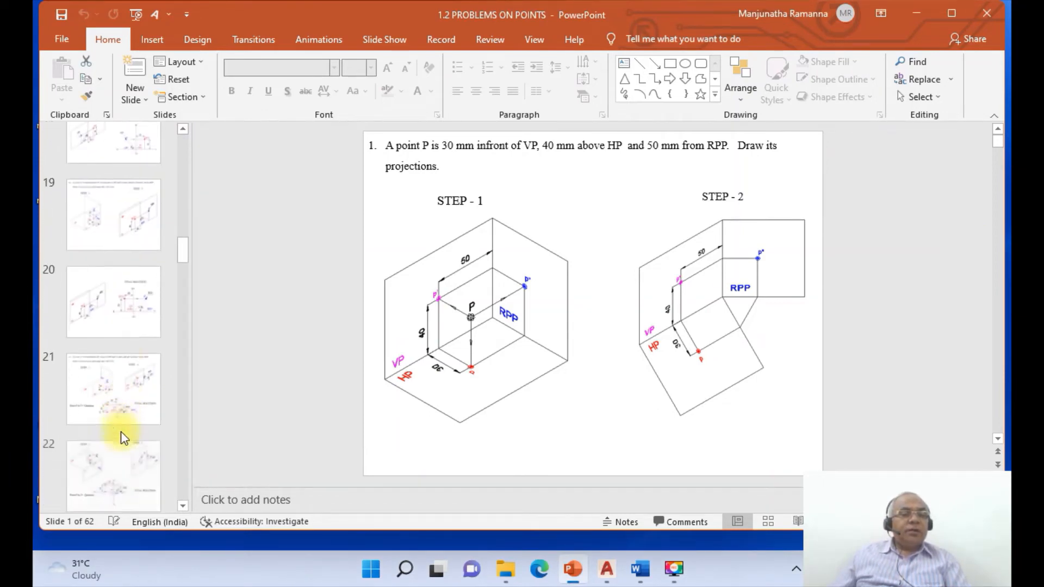
pyautogui.scroll(-3, 121, 432)
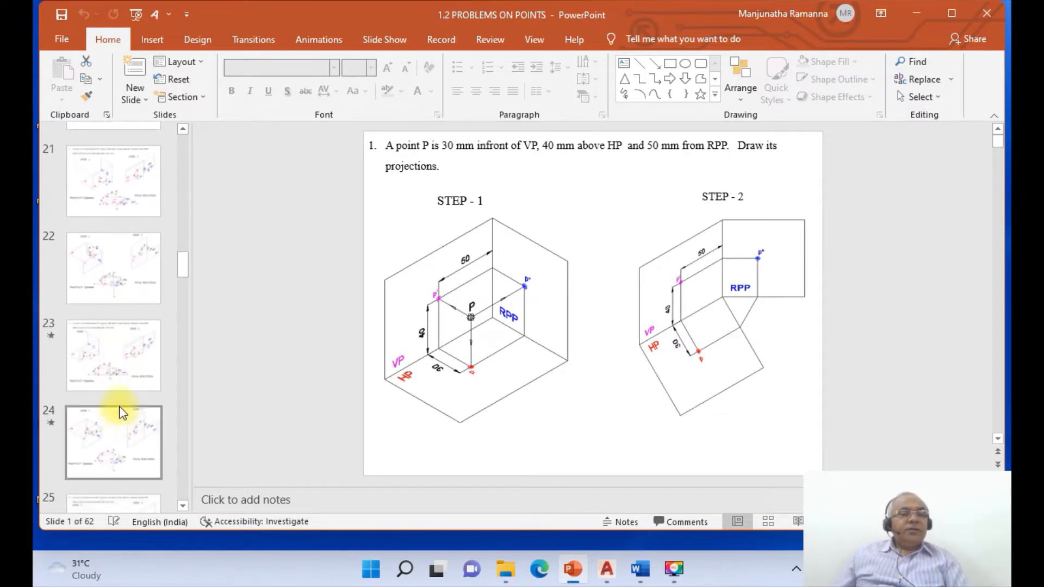
pyautogui.click(121, 370)
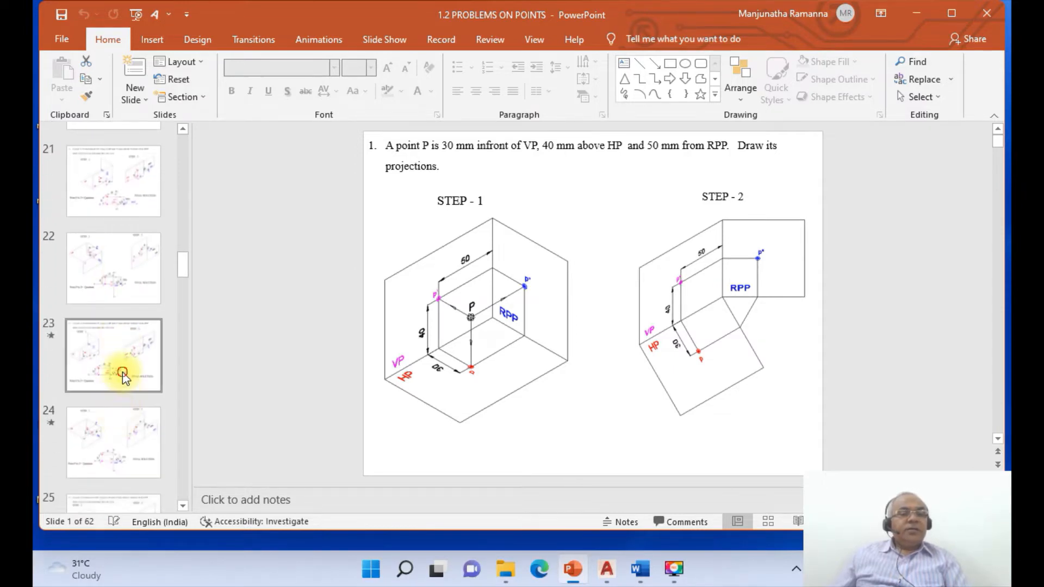
pyautogui.click(381, 43)
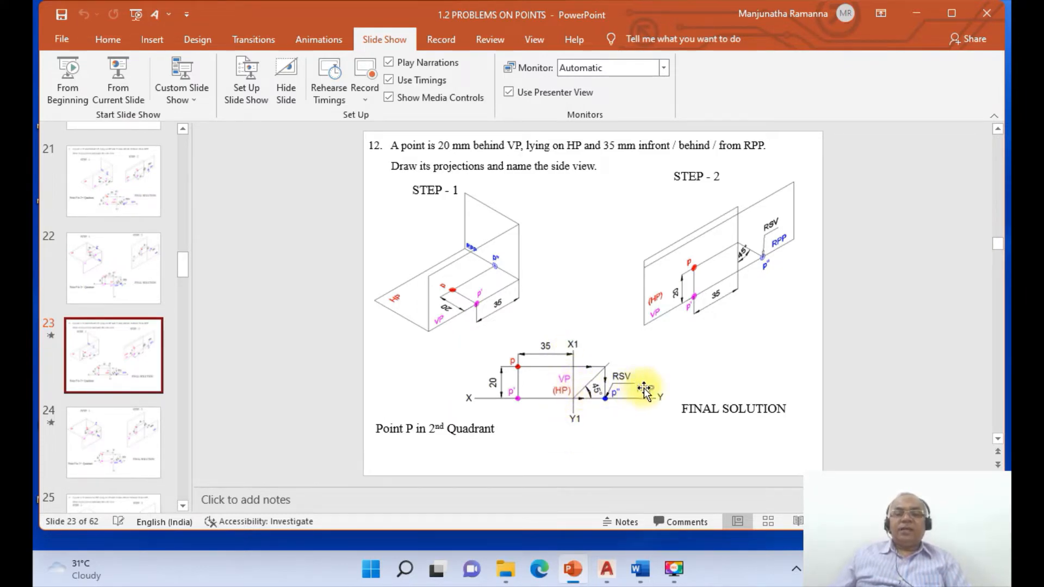
# Switch to AutoCAD and create two new layers named FV and TV in the Layer Properties Manager.
pyautogui.click(607, 569)
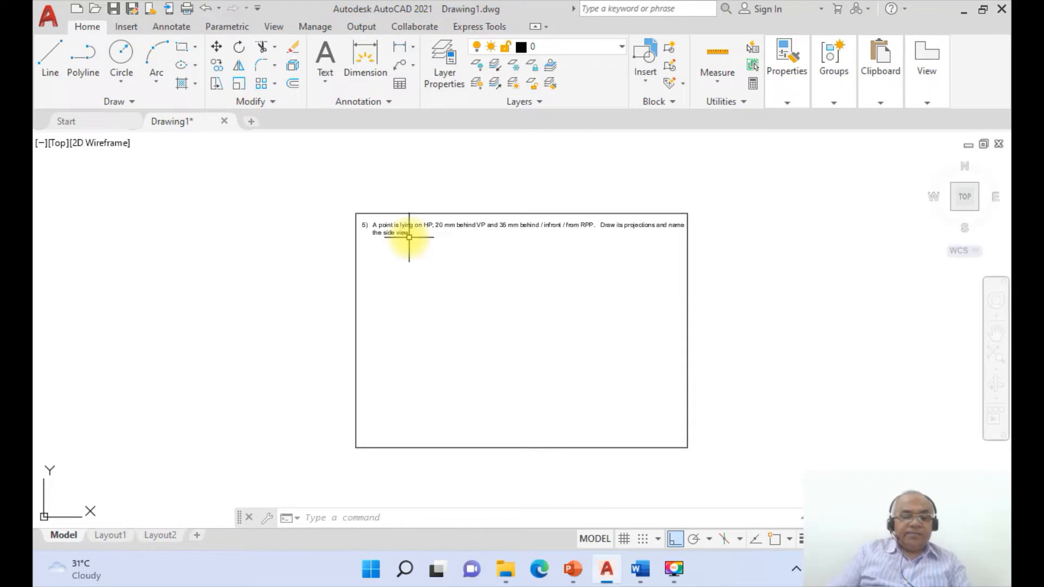
pyautogui.write('la')
pyautogui.press('Return')
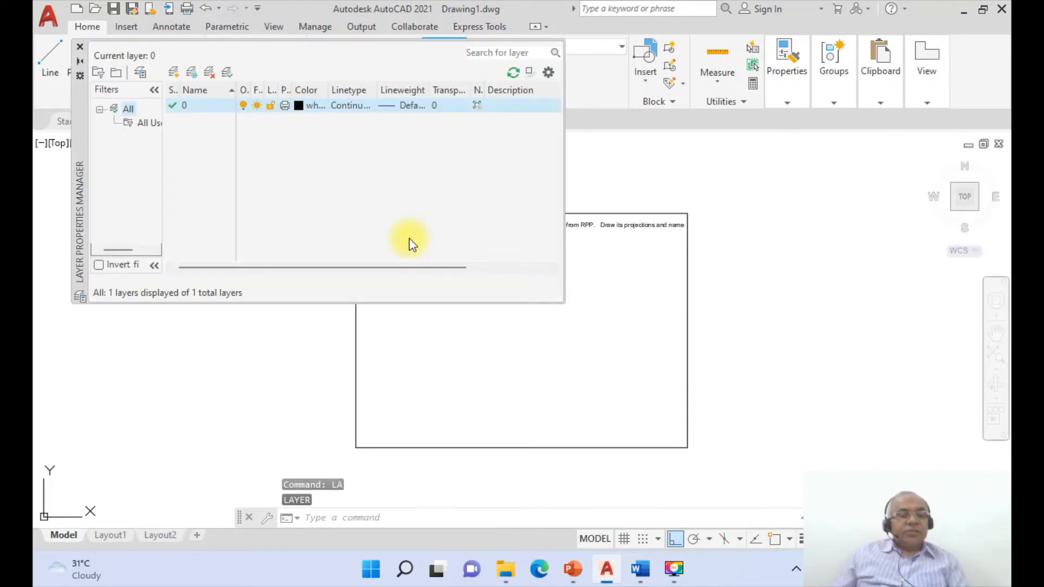
pyautogui.click(173, 76)
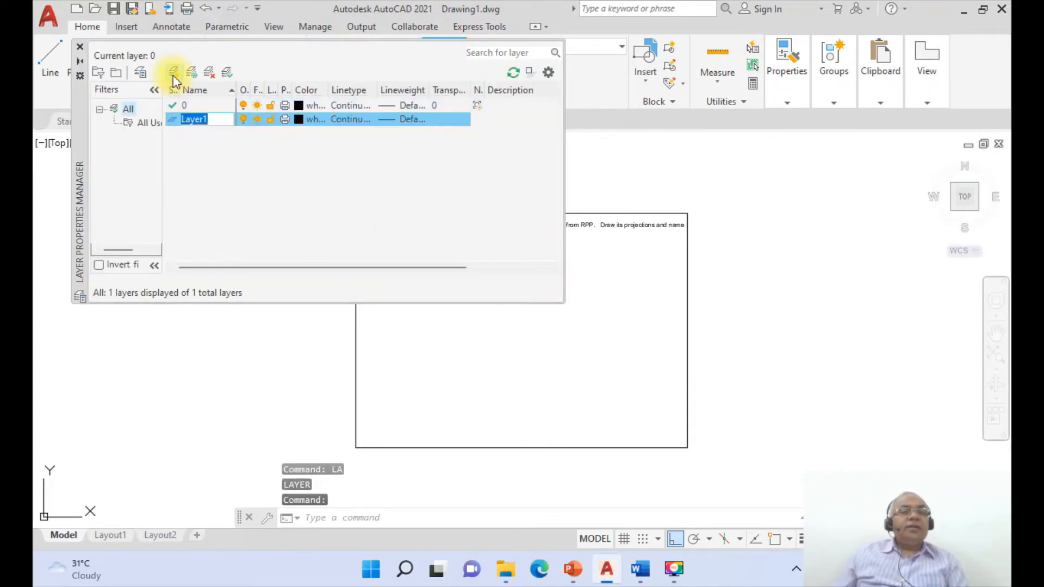
pyautogui.write('FV')
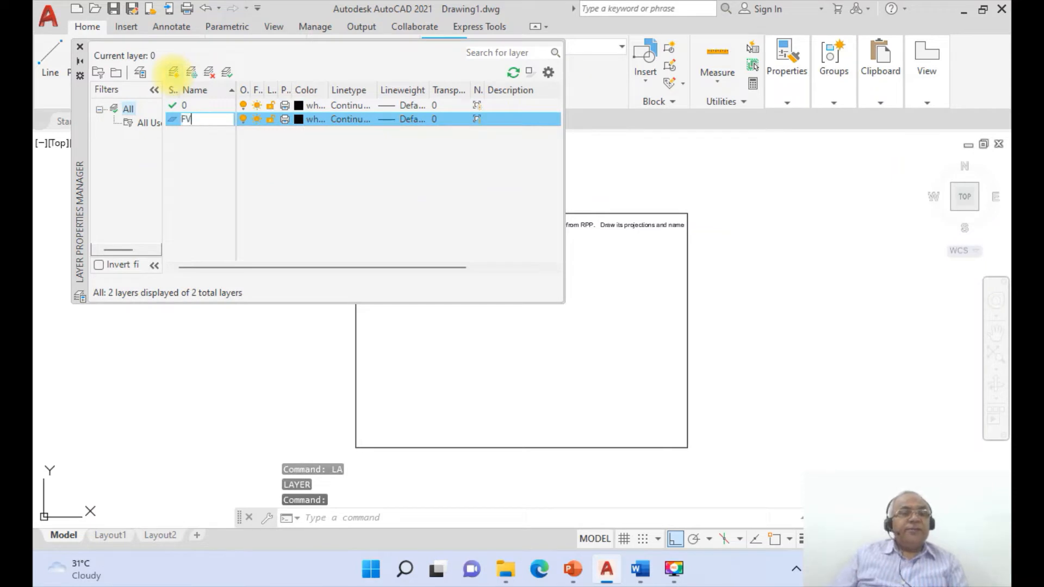
pyautogui.press('Return')
pyautogui.click(173, 76)
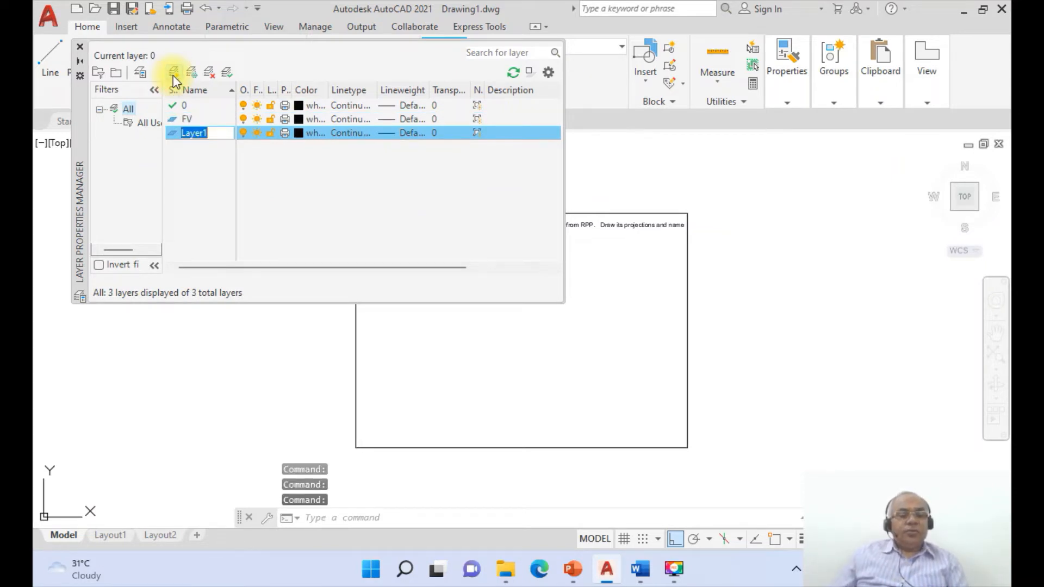
pyautogui.write('TV')
pyautogui.press('Return')
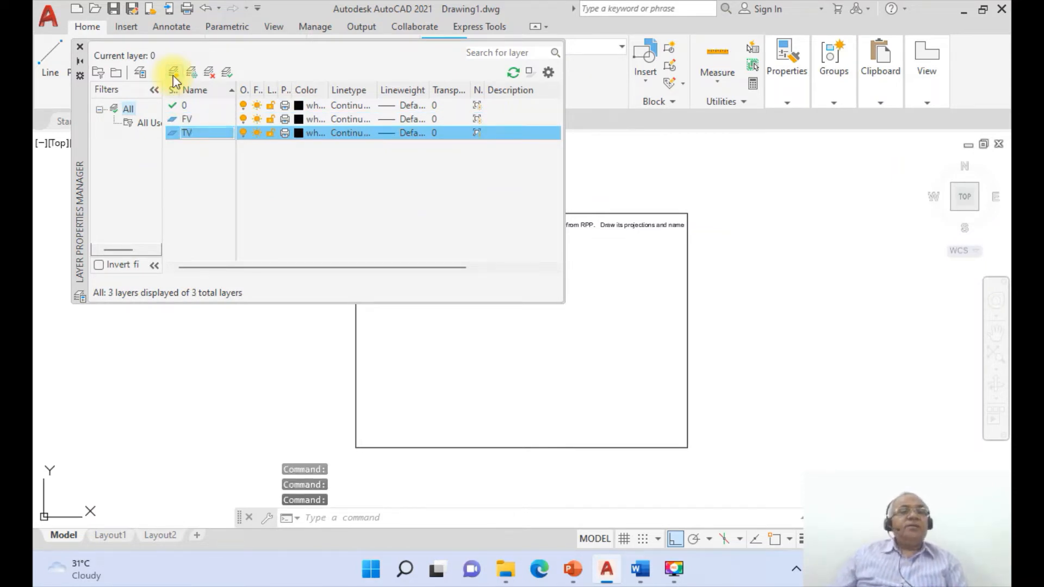
# Add two more layers named SV and XY.
pyautogui.click(174, 76)
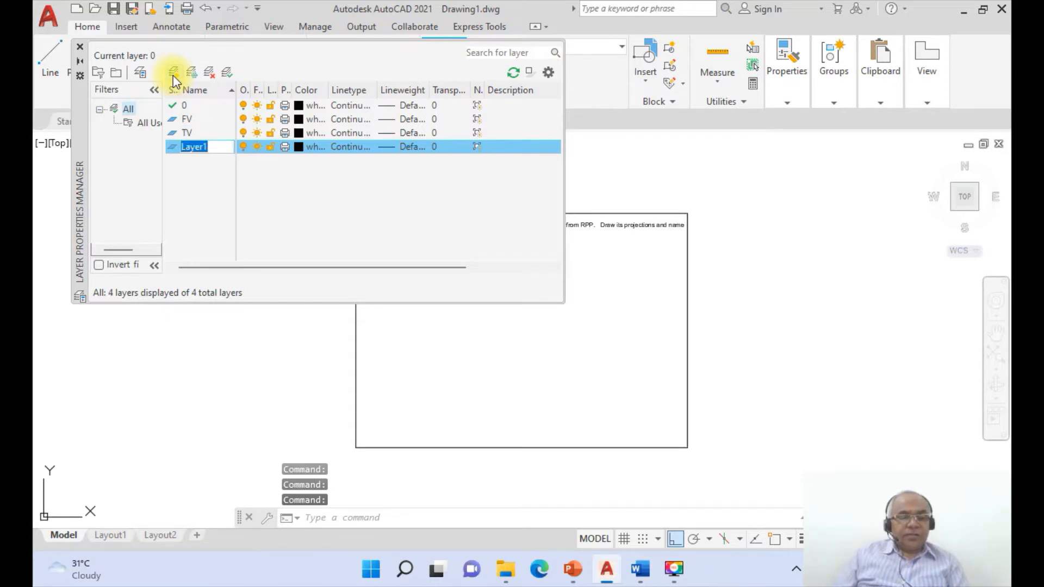
pyautogui.write('SV')
pyautogui.press('Return')
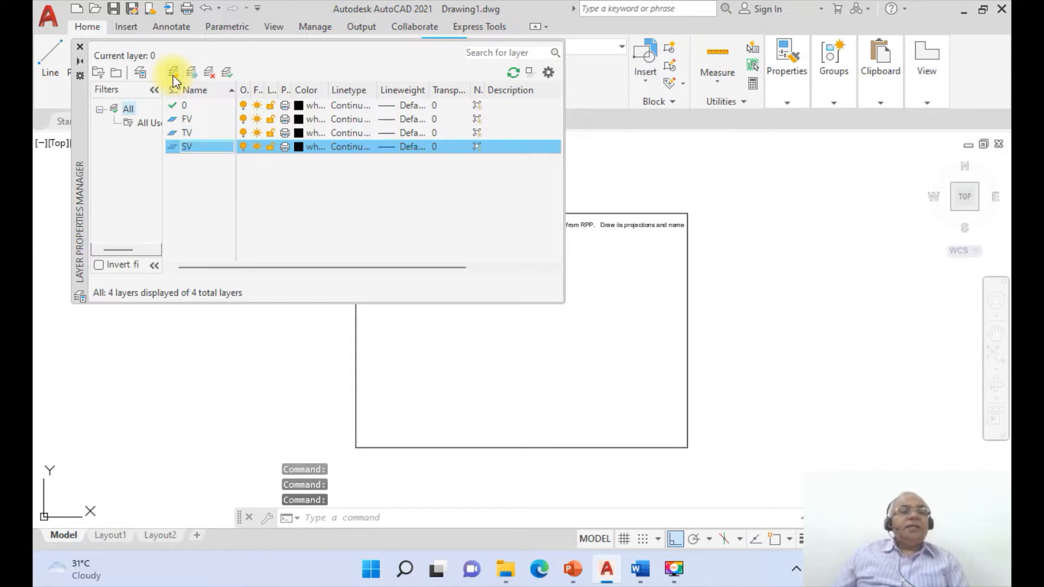
pyautogui.click(173, 76)
pyautogui.write('XY')
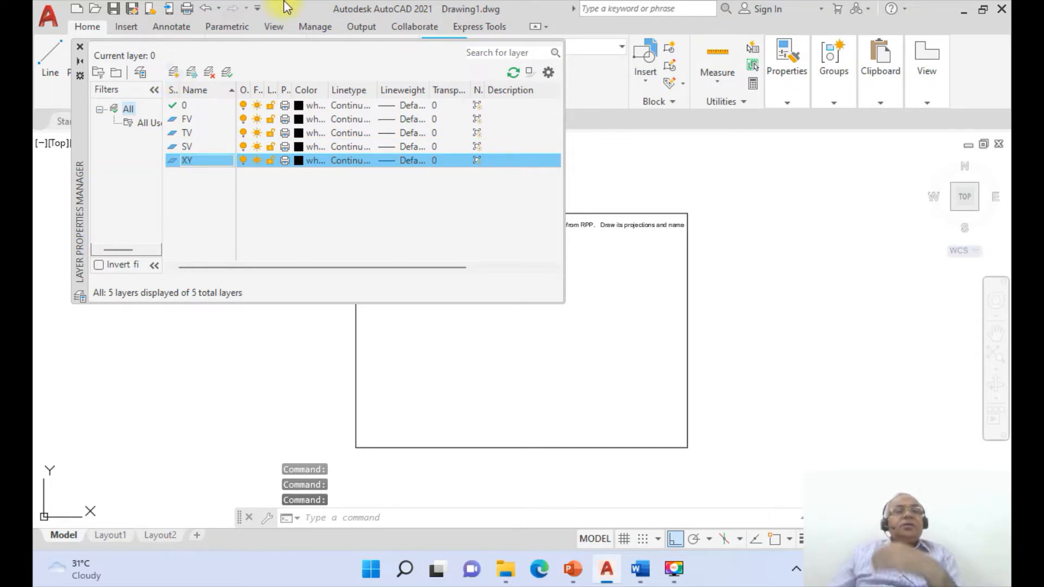
pyautogui.press('Return')
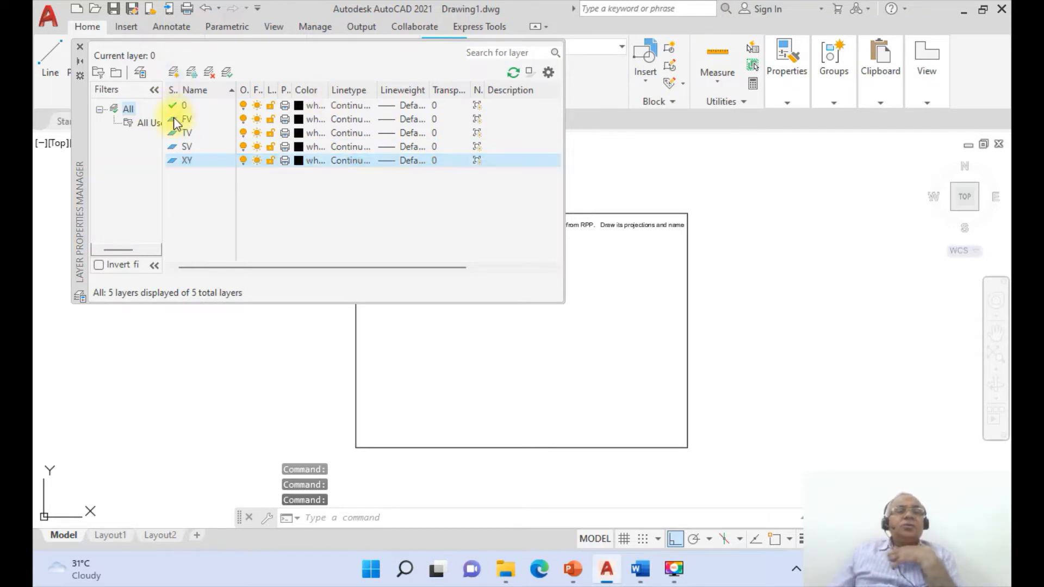
# Set the lineweight of layer 0 to 0.05 mm and of layer XY to 0.13 mm.
pyautogui.click(412, 107)
pyautogui.click(591, 259)
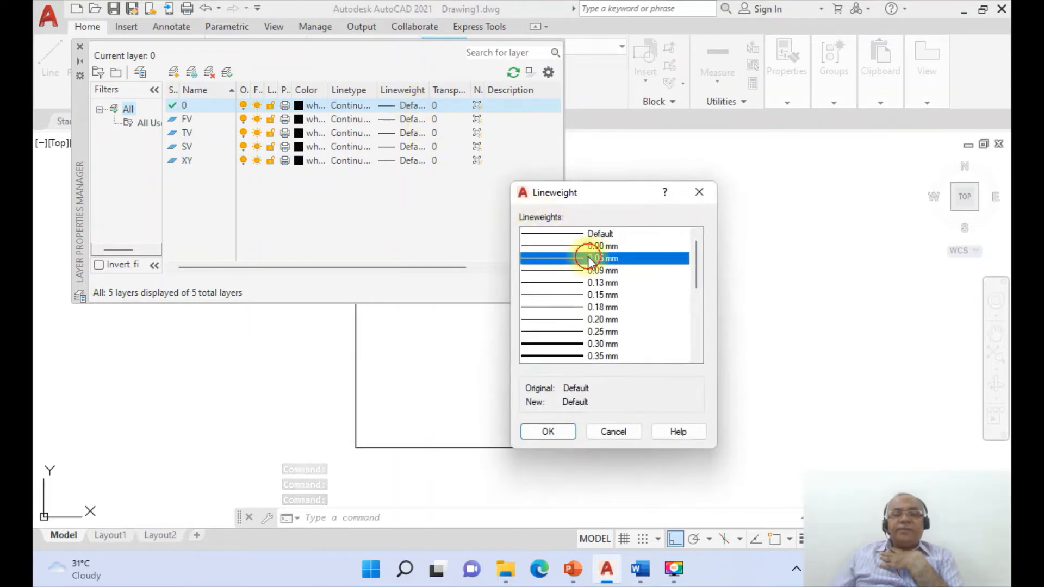
pyautogui.click(562, 429)
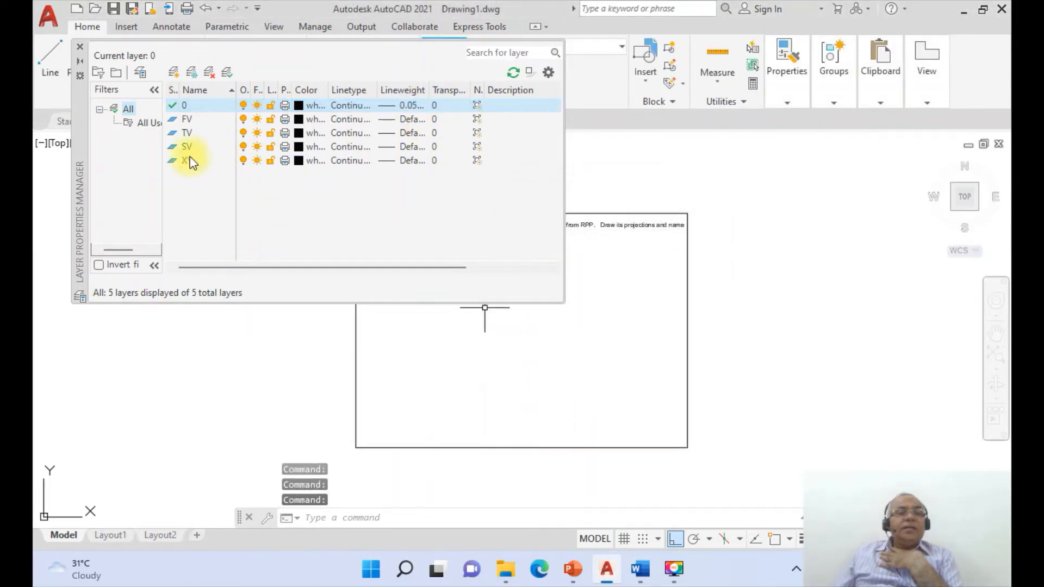
pyautogui.click(398, 161)
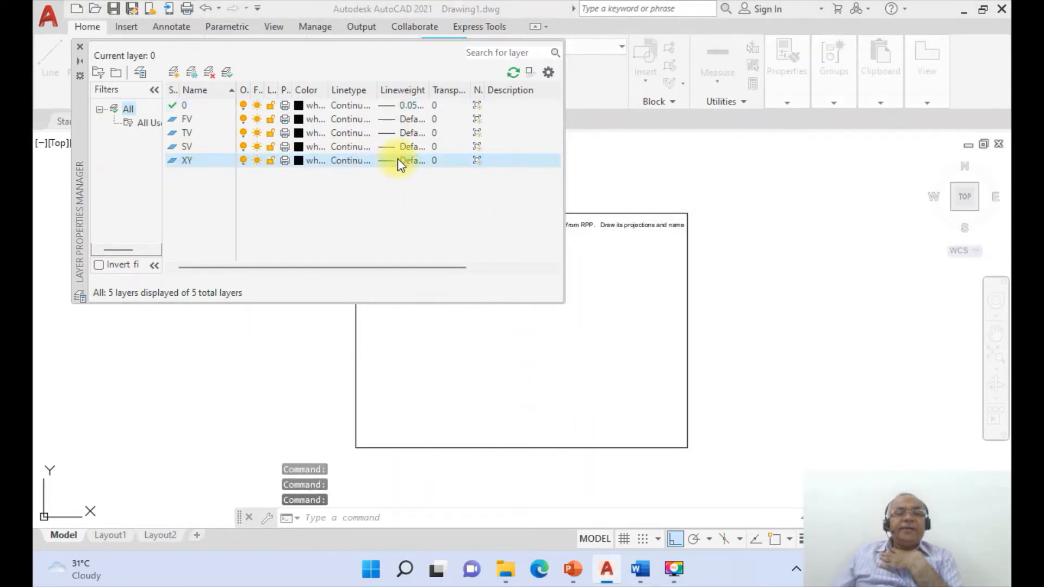
pyautogui.click(592, 283)
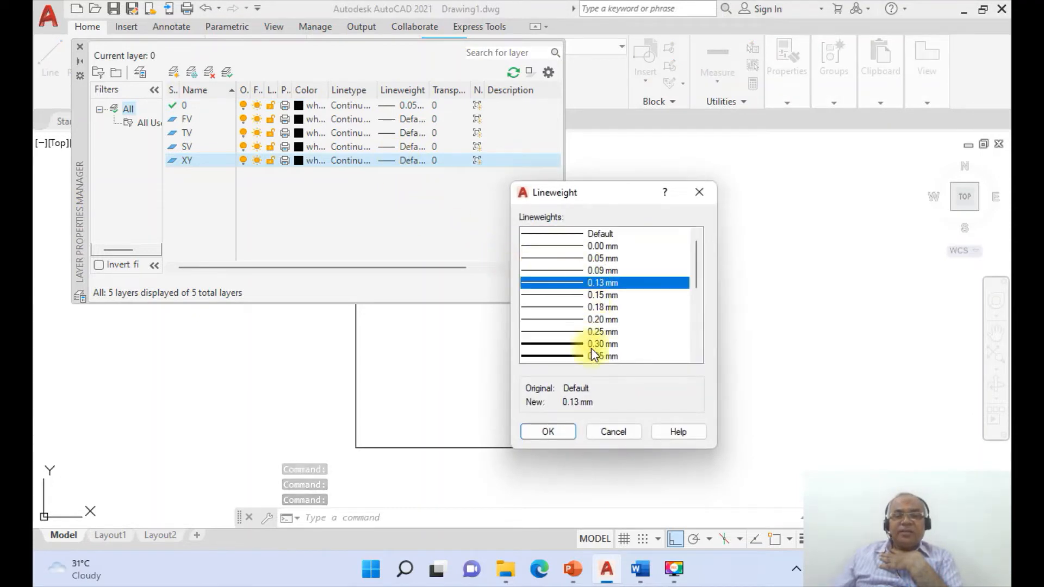
pyautogui.click(561, 434)
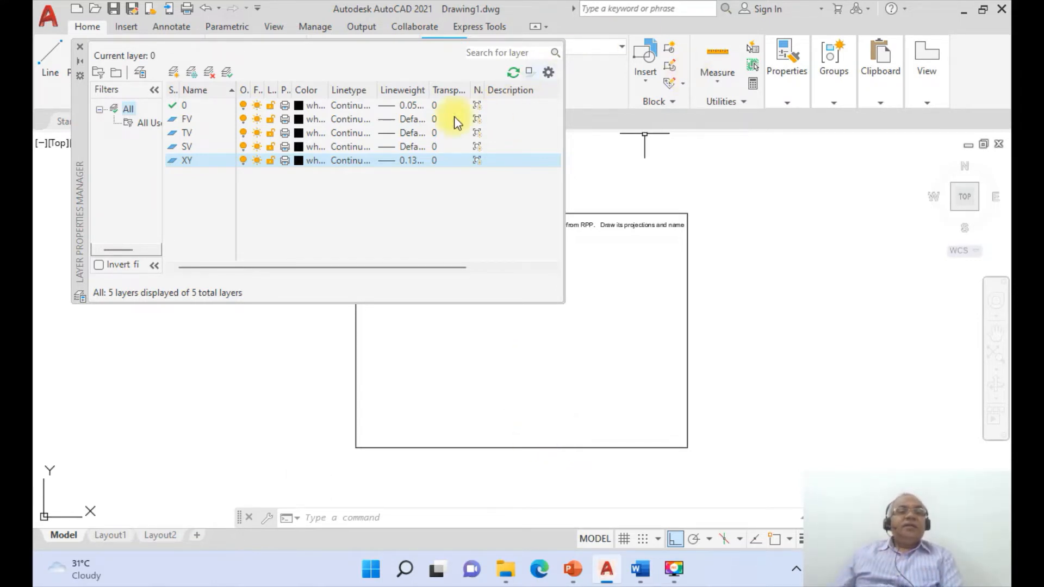
# Check the view colours on the PowerPoint slide and set the AutoCAD layer FV to magenta.
pyautogui.click(574, 569)
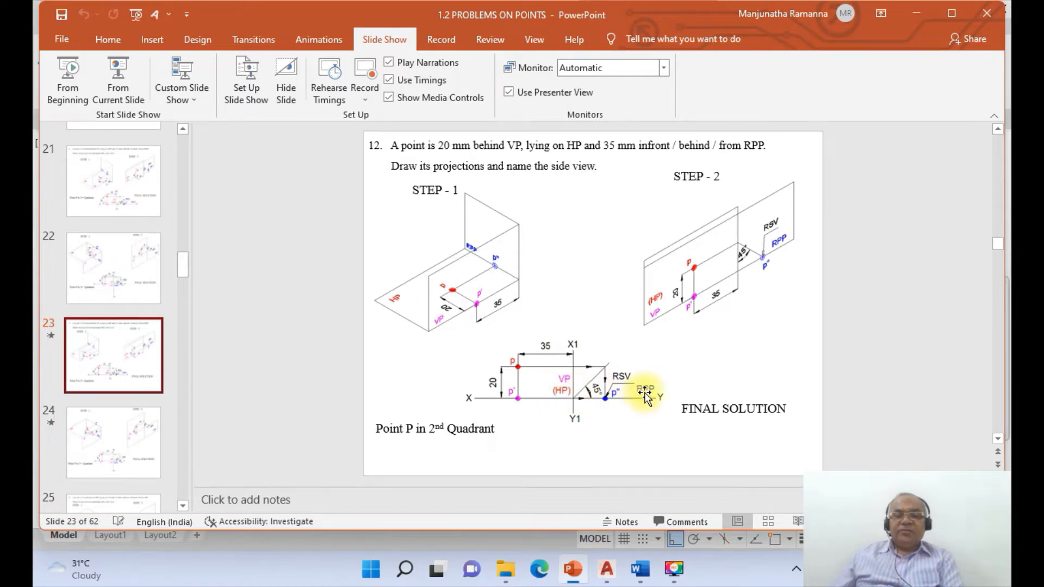
pyautogui.click(607, 569)
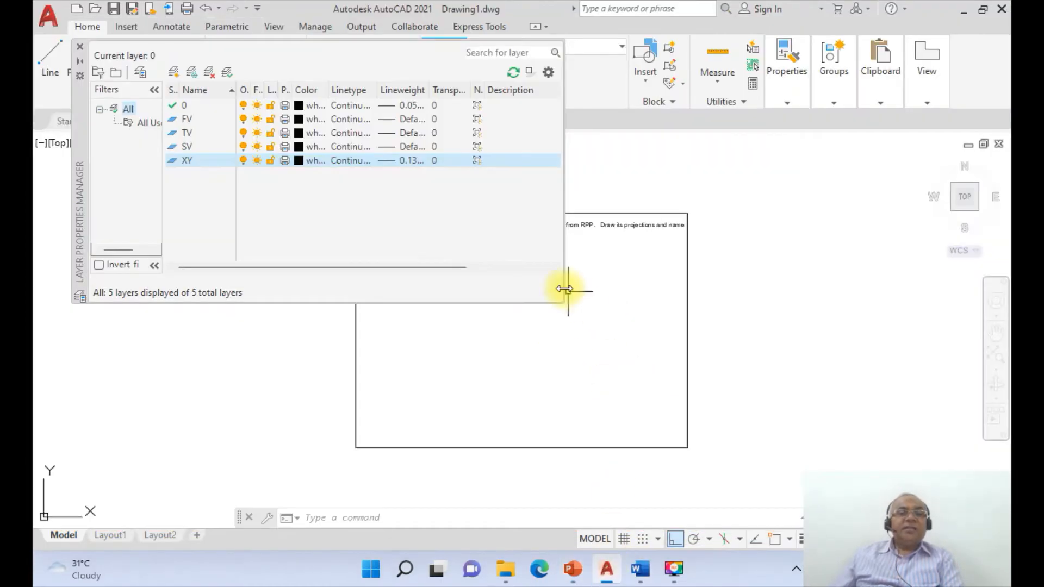
pyautogui.click(298, 119)
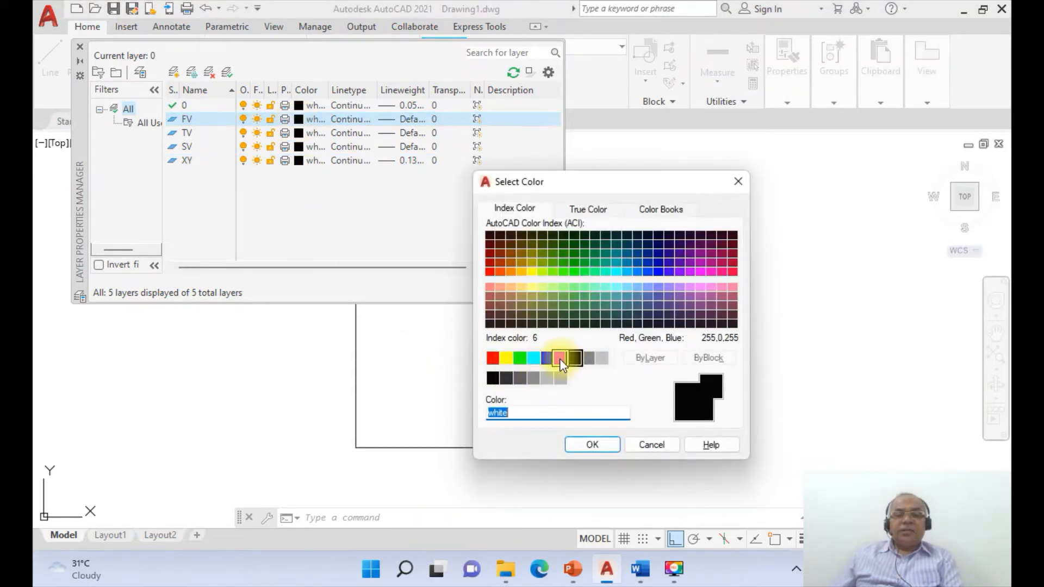
pyautogui.click(560, 357)
pyautogui.click(591, 445)
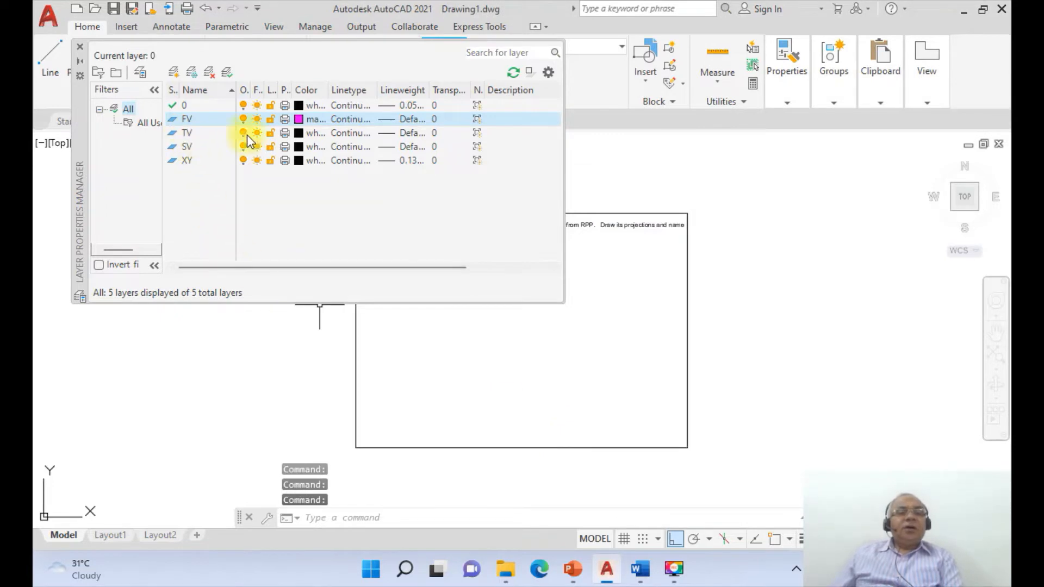
# Set layer TV to red and layer SV to blue, and close the Layer Properties Manager.
pyautogui.click(300, 134)
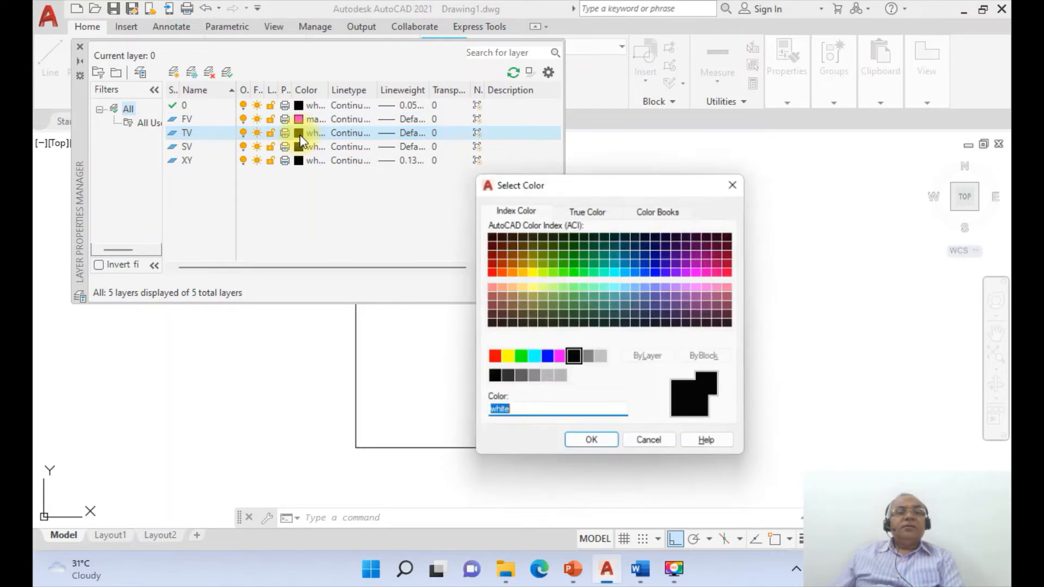
pyautogui.click(493, 359)
pyautogui.click(571, 445)
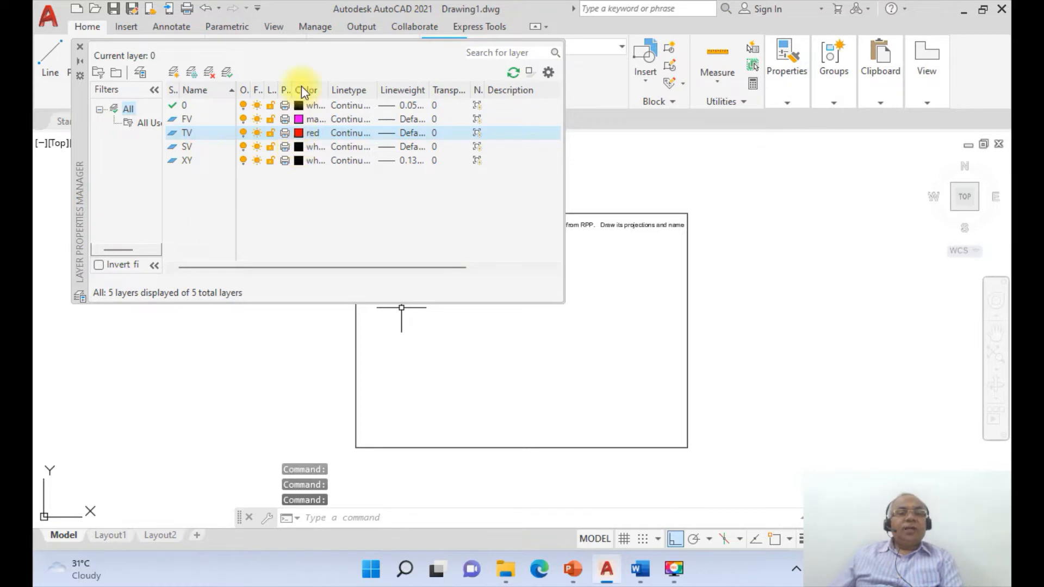
pyautogui.click(299, 148)
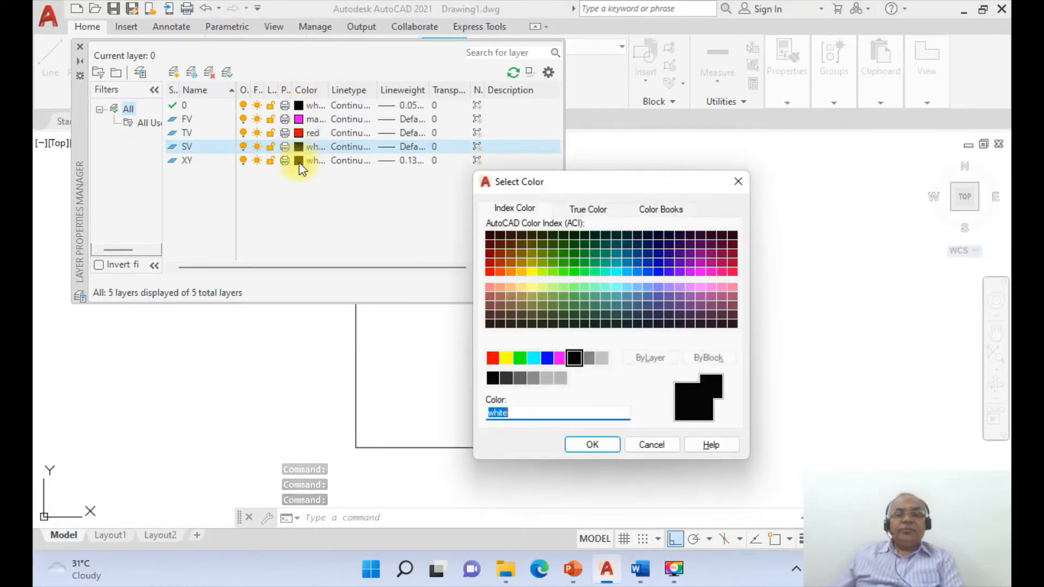
pyautogui.click(547, 359)
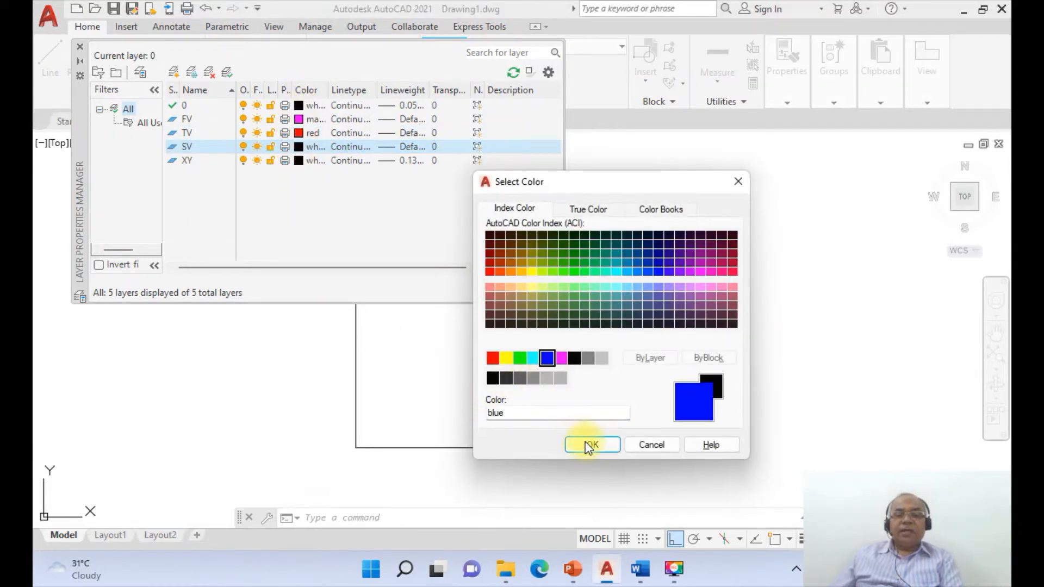
pyautogui.click(589, 444)
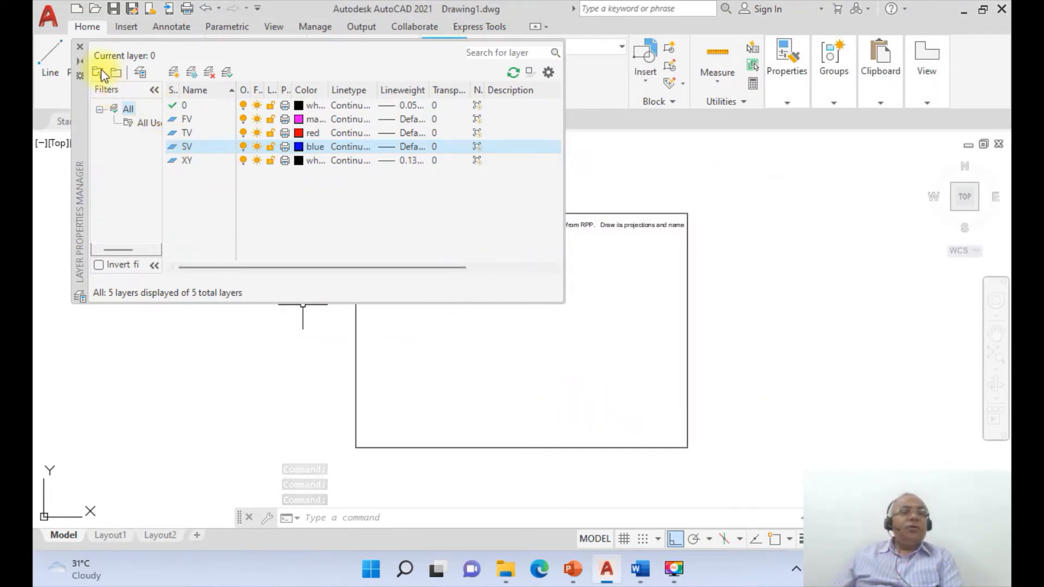
pyautogui.click(79, 49)
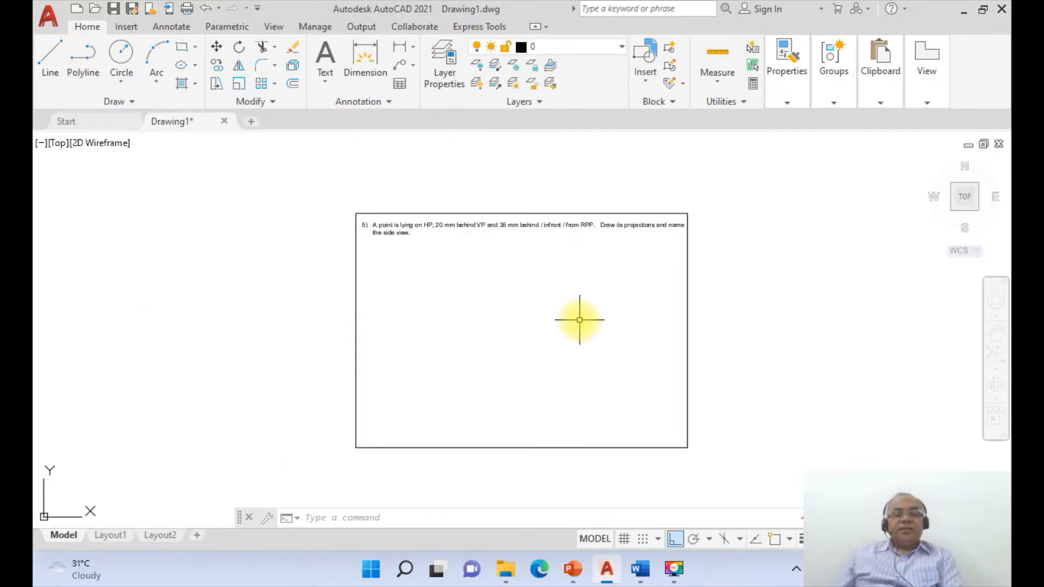